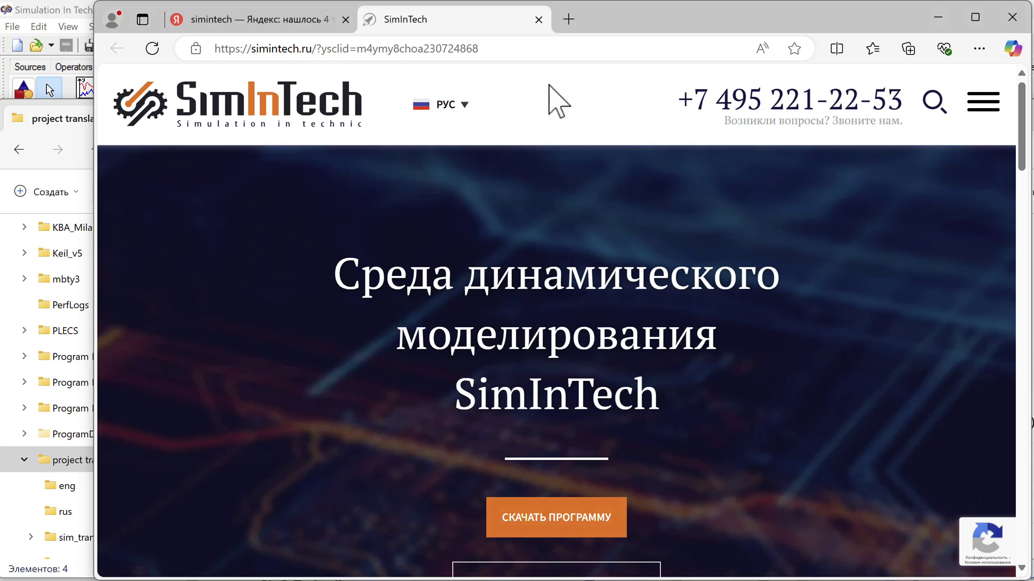
# Step: Load the sim_trans v1.3 GitHub release page in Edge from the pasted link
pyautogui.click(529, 49)
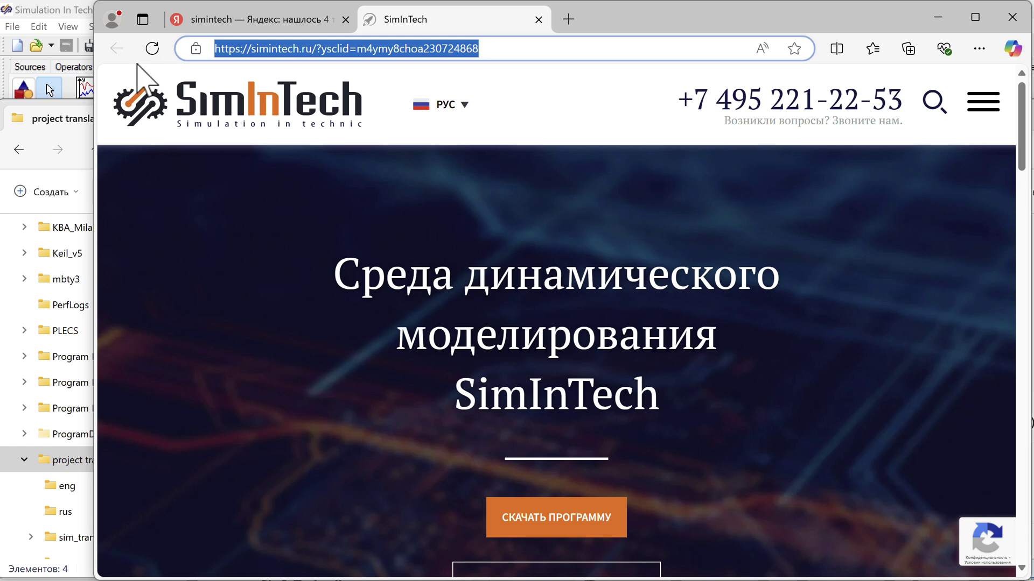
pyautogui.write('https://github.com/lipkerton/sim_trans/releases/tag/v1.3')
pyautogui.press('Return')
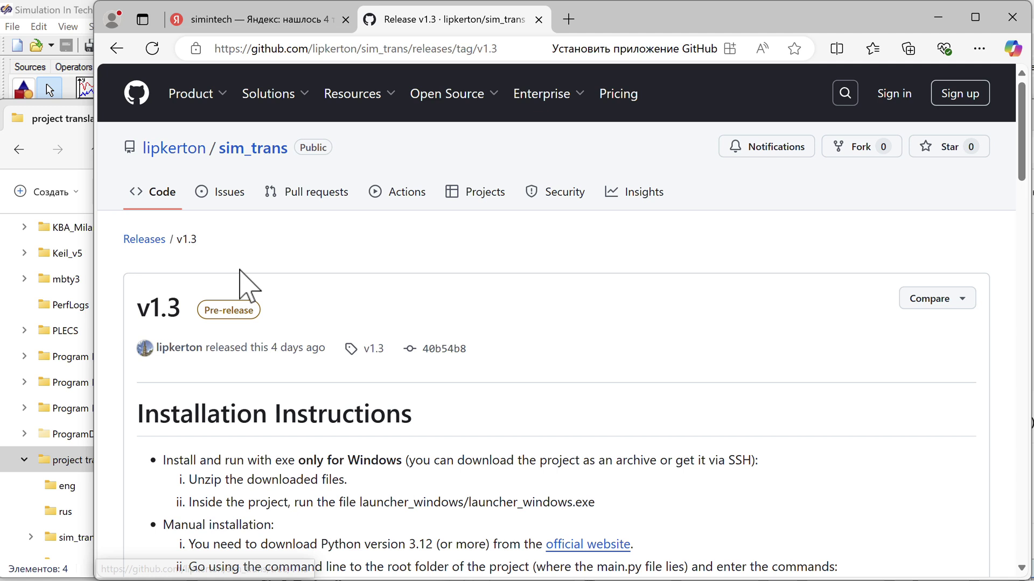
# Step: Download the sim_trans-1.3 Source code (zip) and show it in the project translator folder
pyautogui.scroll(-20, 245, 283)
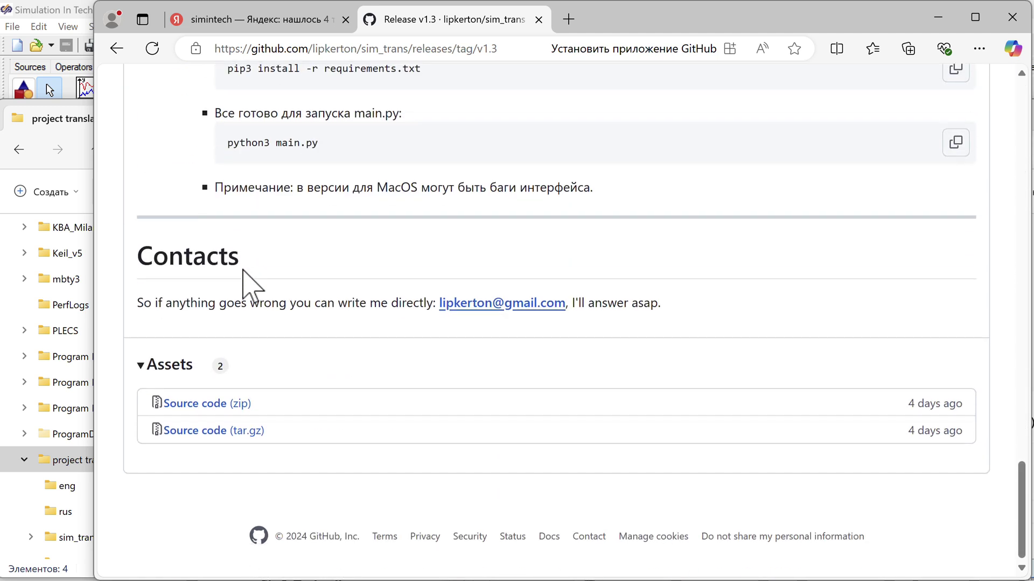
pyautogui.click(190, 407)
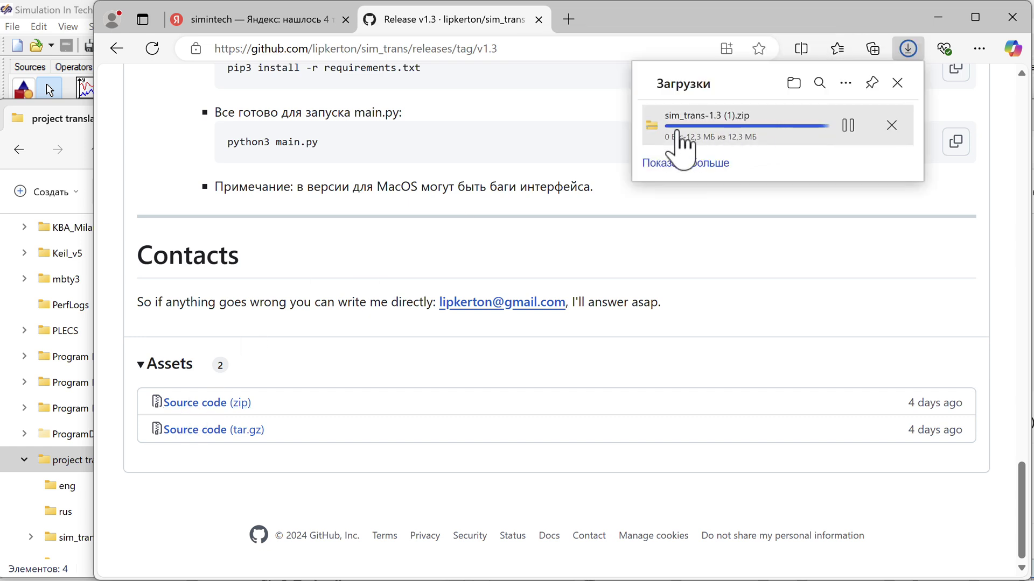
pyautogui.click(671, 138)
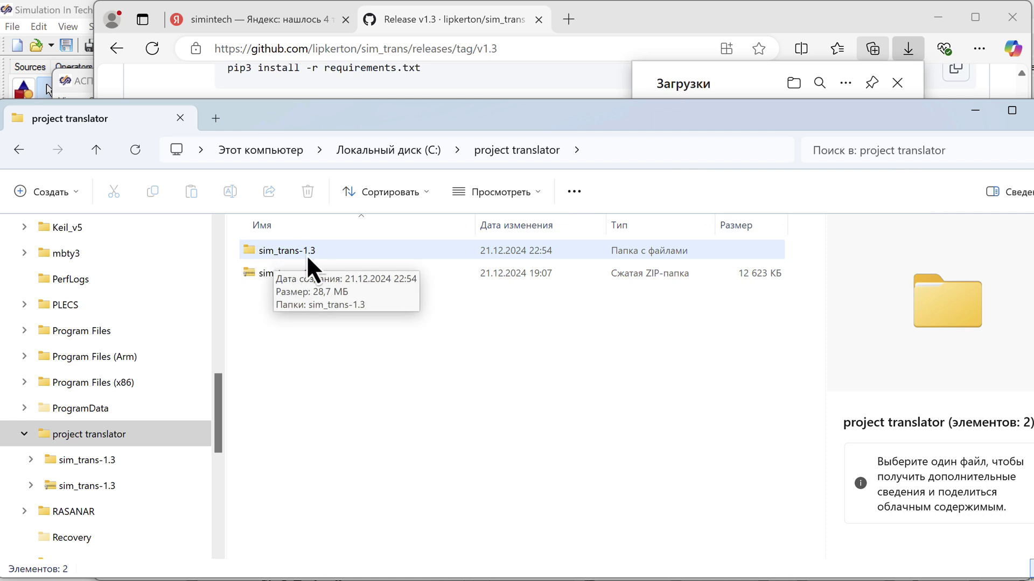
# Step: Create a new empty folder named rus in project translator
pyautogui.rightClick(274, 333)
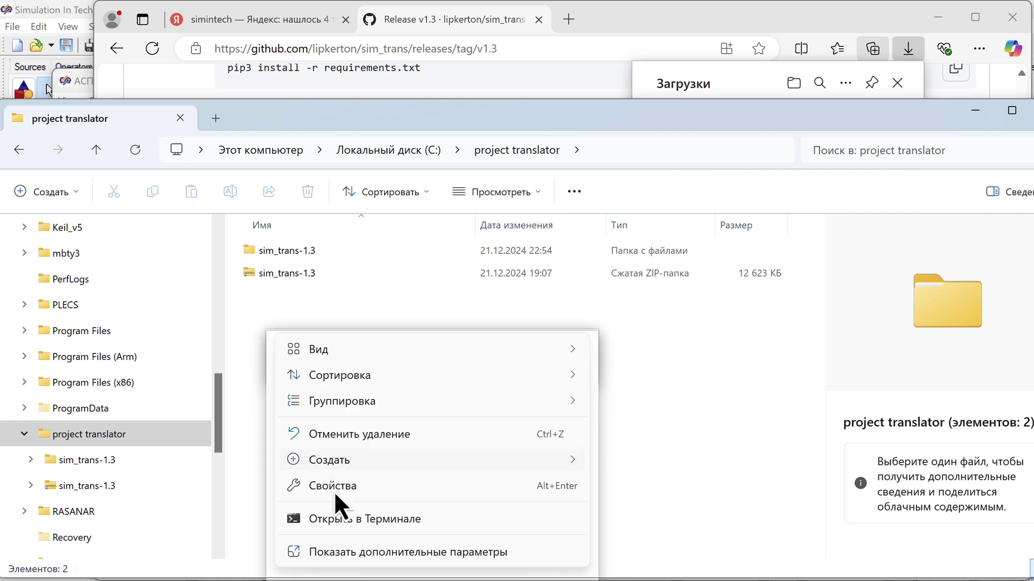
pyautogui.moveTo(347, 466)
pyautogui.click(625, 463)
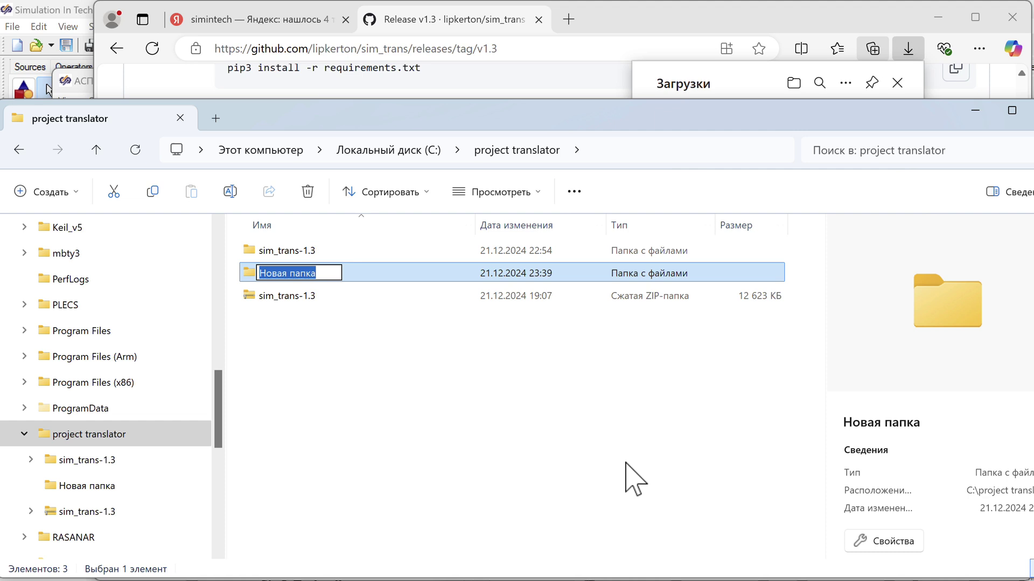
pyautogui.write('rus')
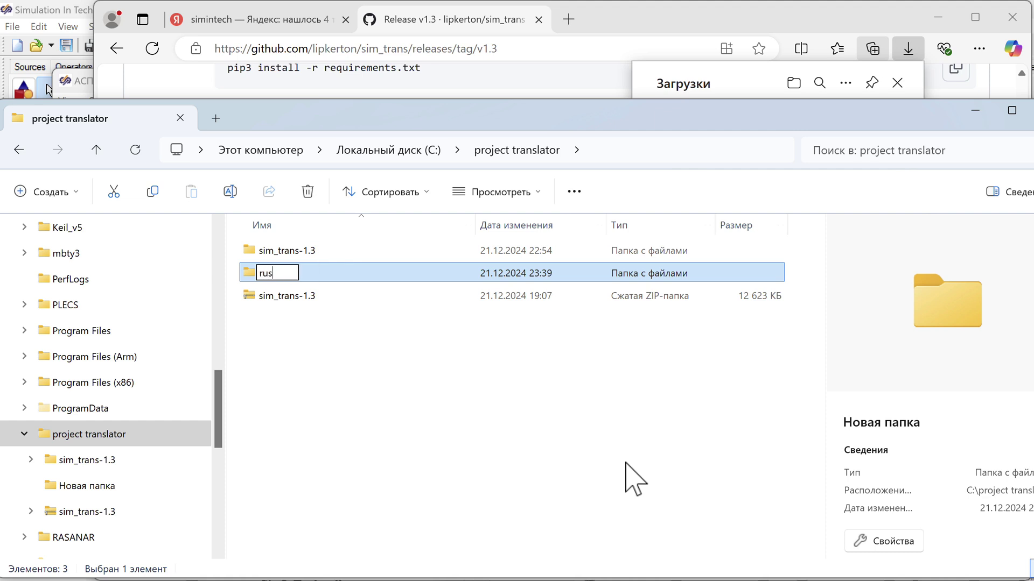
pyautogui.press('Return')
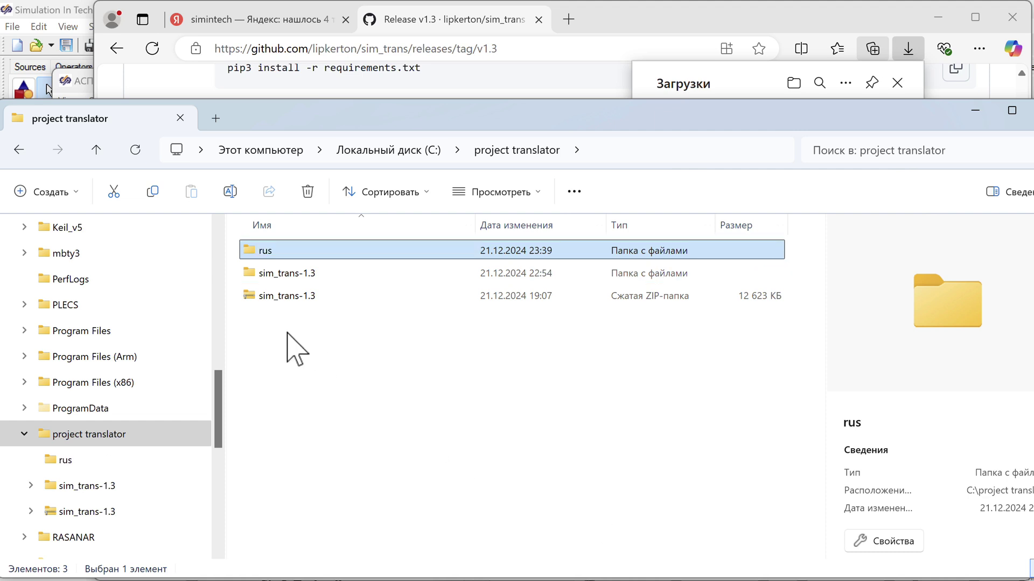
# Step: Create a second folder named eng, then bring up SimInTech's Project loading dialog
pyautogui.rightClick(267, 333)
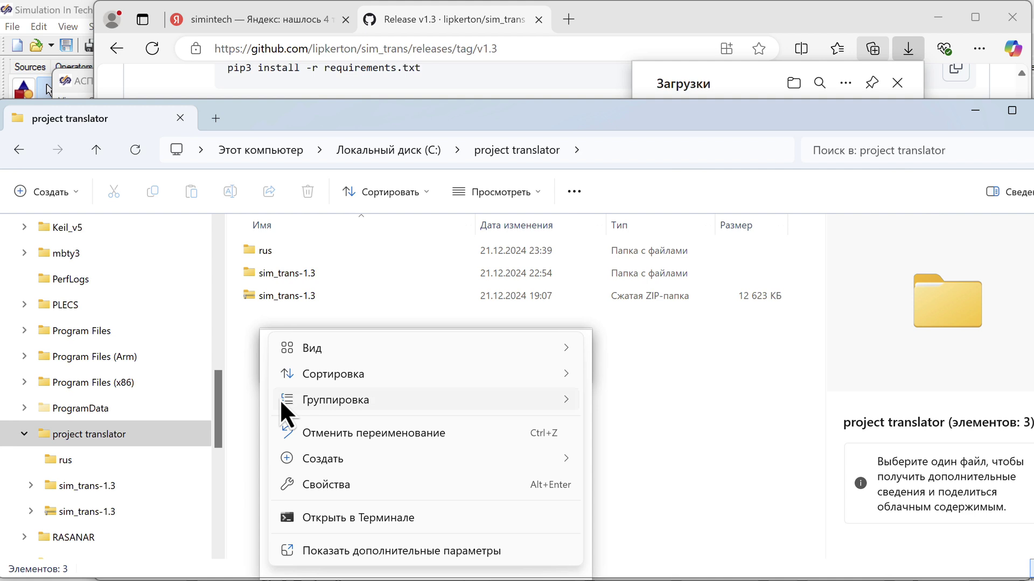
pyautogui.moveTo(320, 459)
pyautogui.click(646, 462)
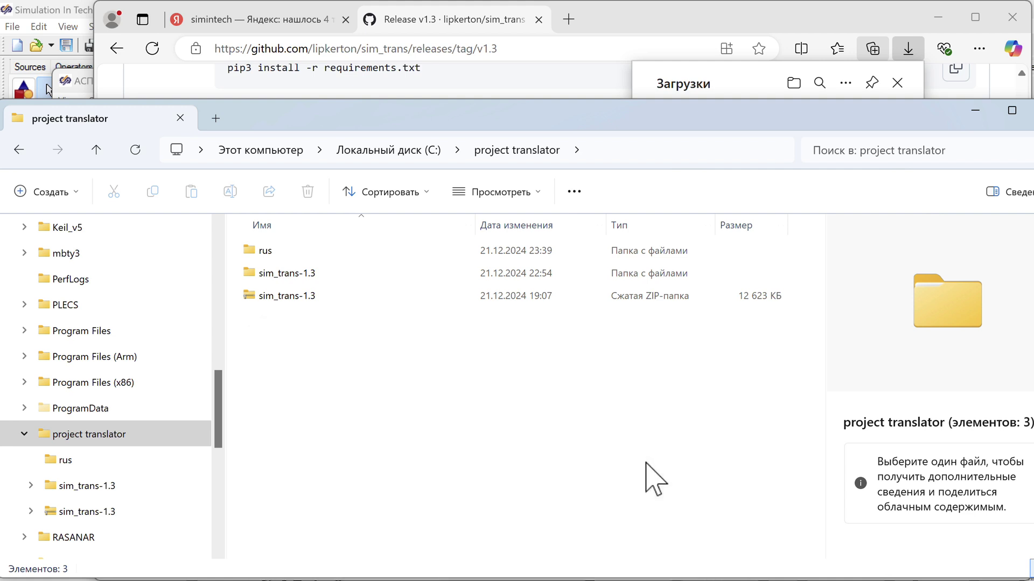
pyautogui.write('eng')
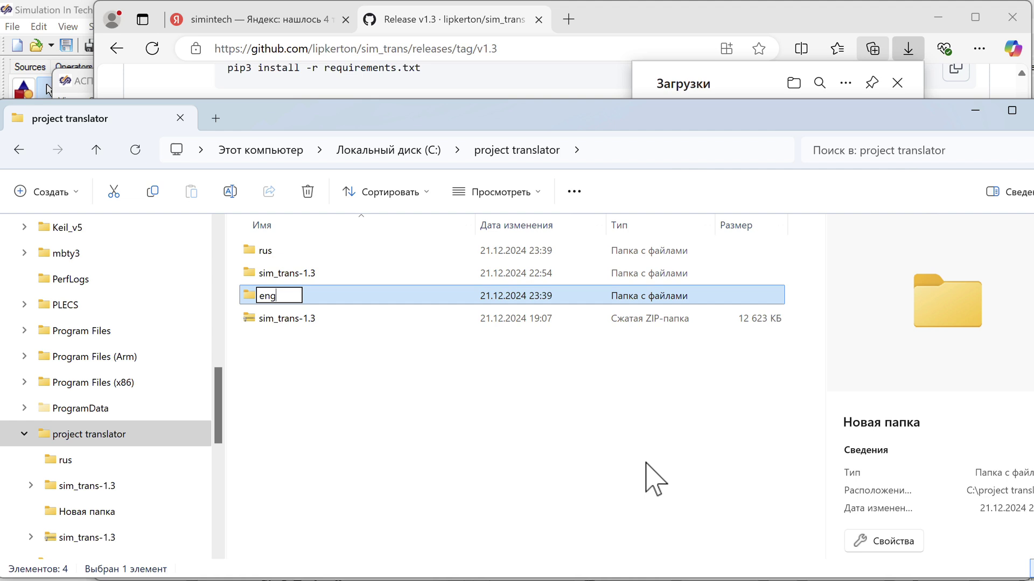
pyautogui.press('Return')
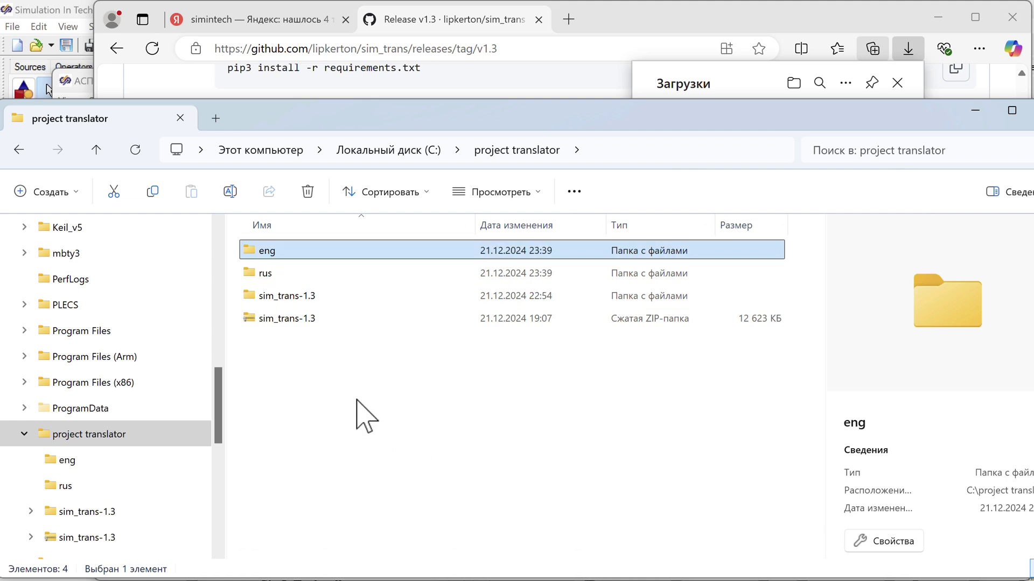
pyautogui.click(40, 81)
pyautogui.click(36, 46)
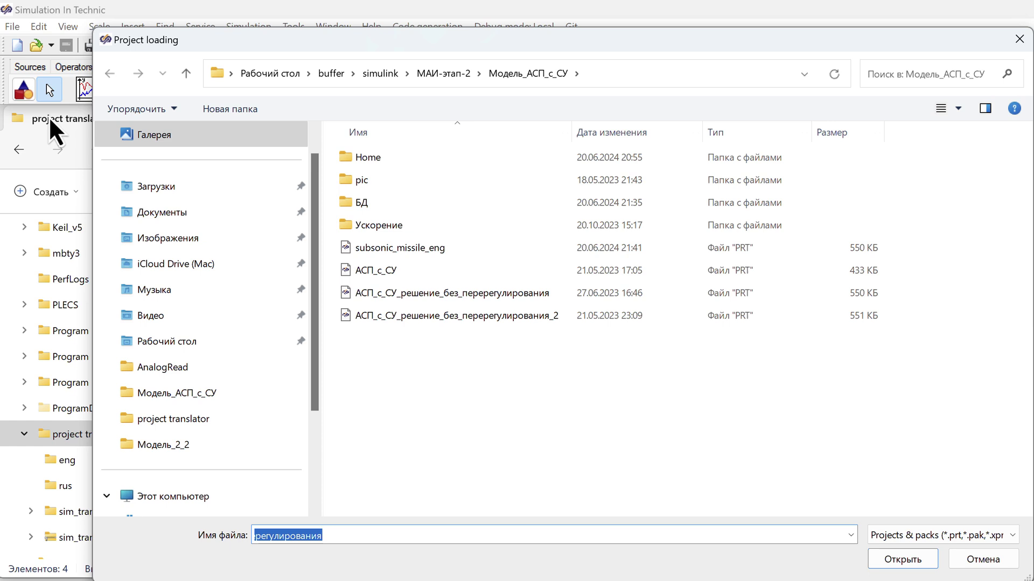
# Step: Open 'Малоразмерный ГТД.prt' from C:\SimInTech64\Demo\Газотурбинные двигатели\Малоразмерный ГТД
pyautogui.click(157, 495)
pyautogui.doubleClick(431, 180)
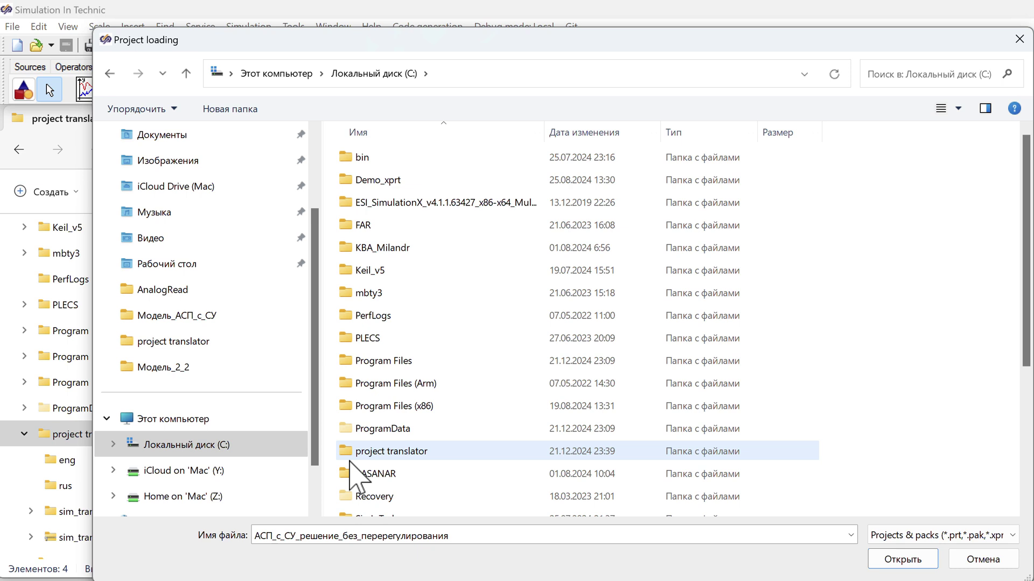
pyautogui.scroll(-1, 351, 469)
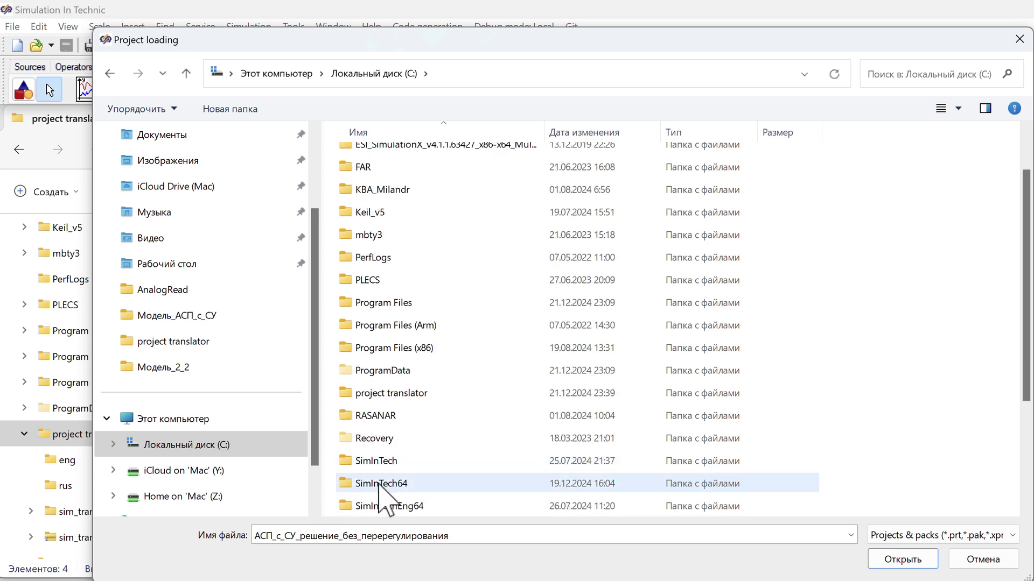
pyautogui.doubleClick(379, 483)
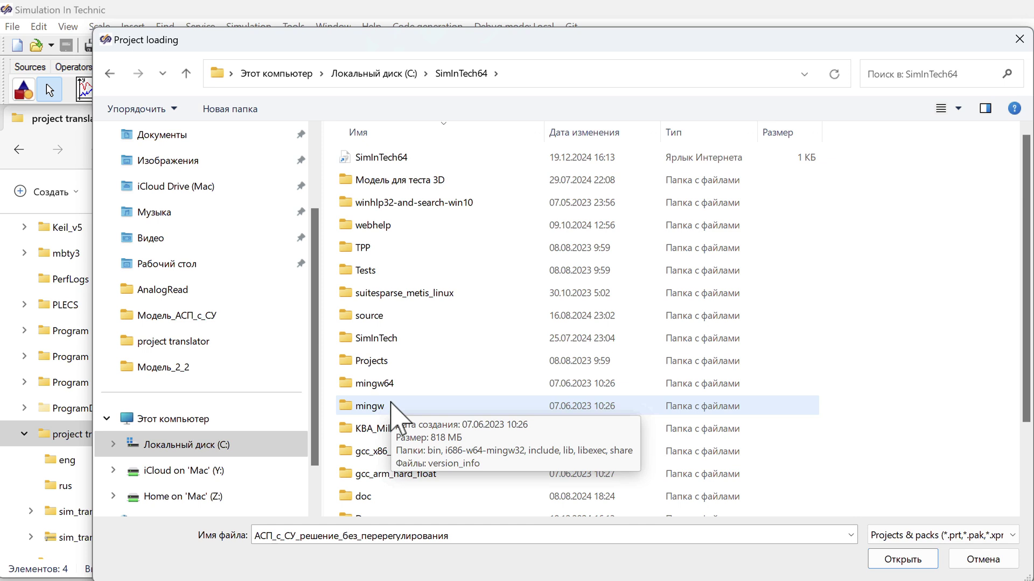
pyautogui.scroll(-2, 392, 417)
pyautogui.doubleClick(386, 436)
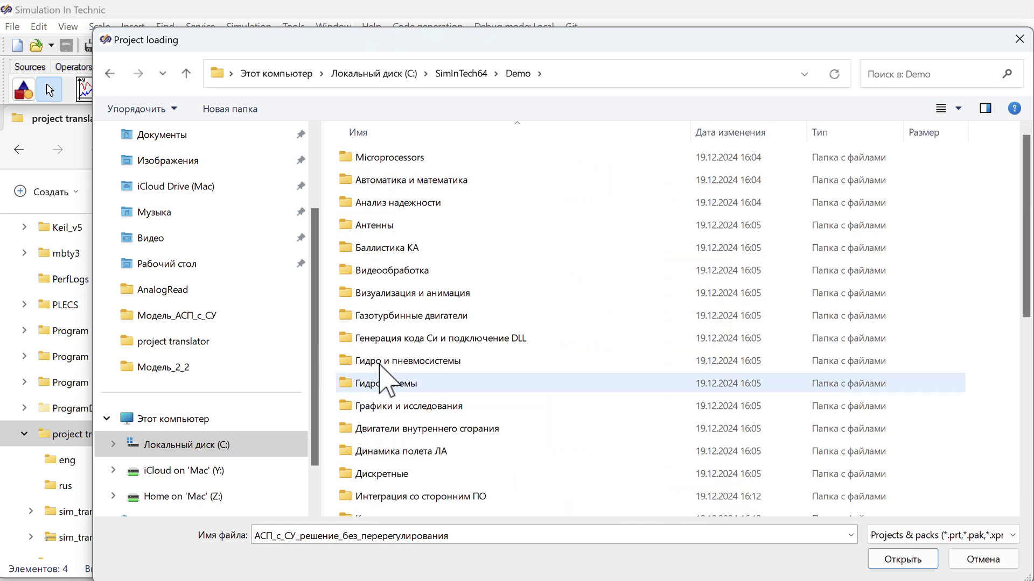
pyautogui.doubleClick(408, 317)
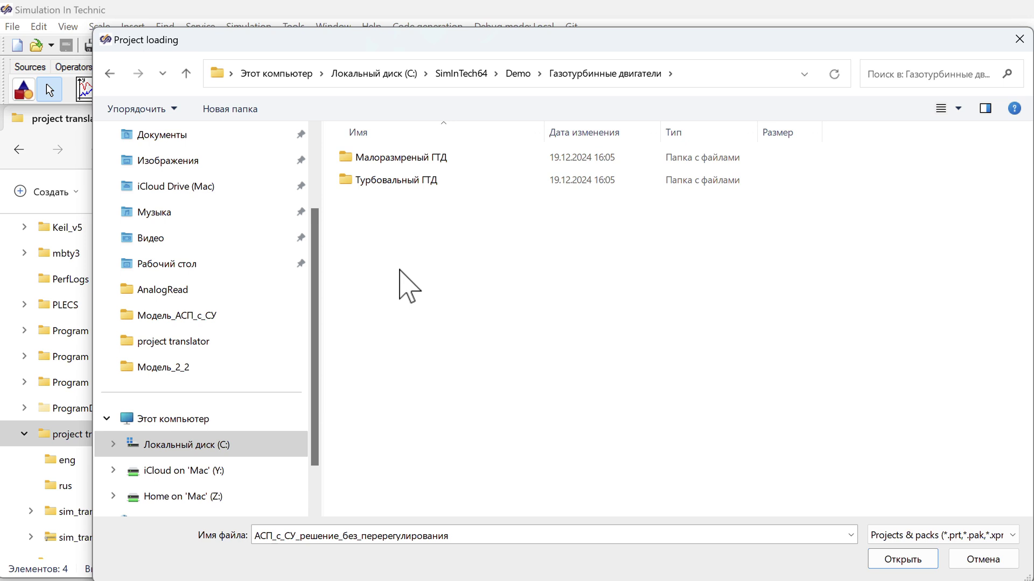
pyautogui.doubleClick(404, 158)
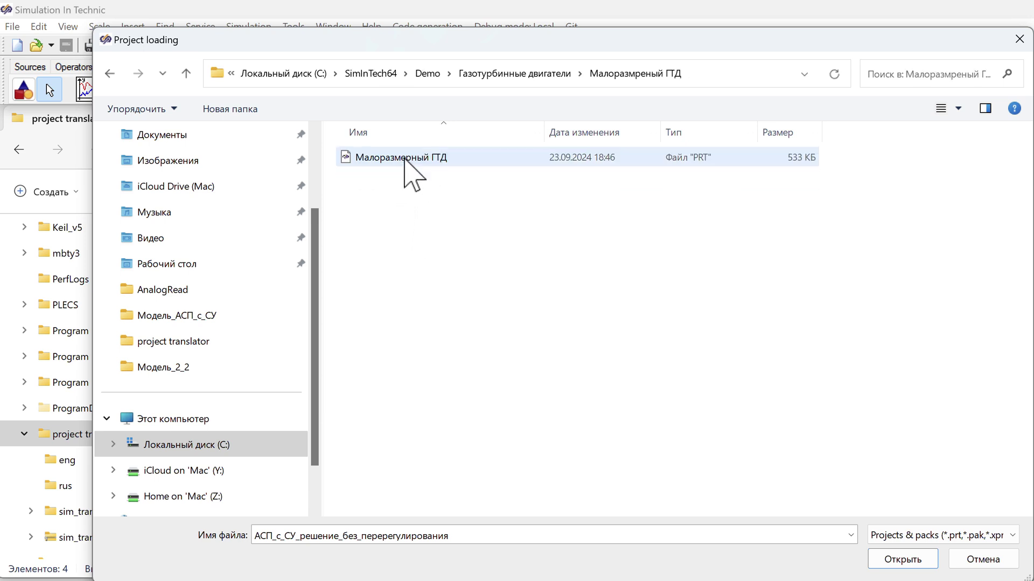
pyautogui.click(388, 159)
pyautogui.click(907, 560)
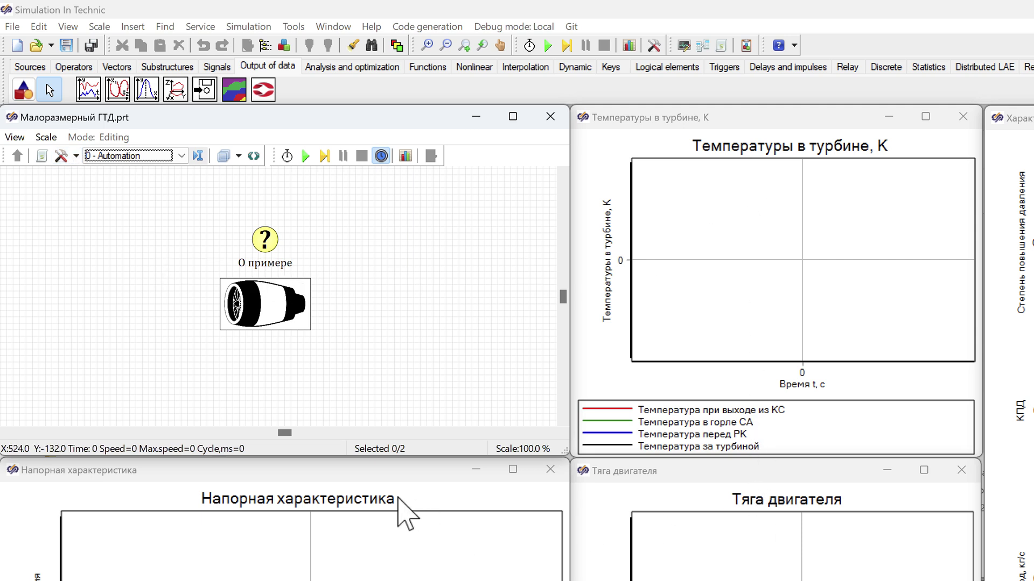
# Step: Run the simulation, reposition the thrust and pressure plots, and open the GTD_Engine_1 diagram
pyautogui.click(300, 157)
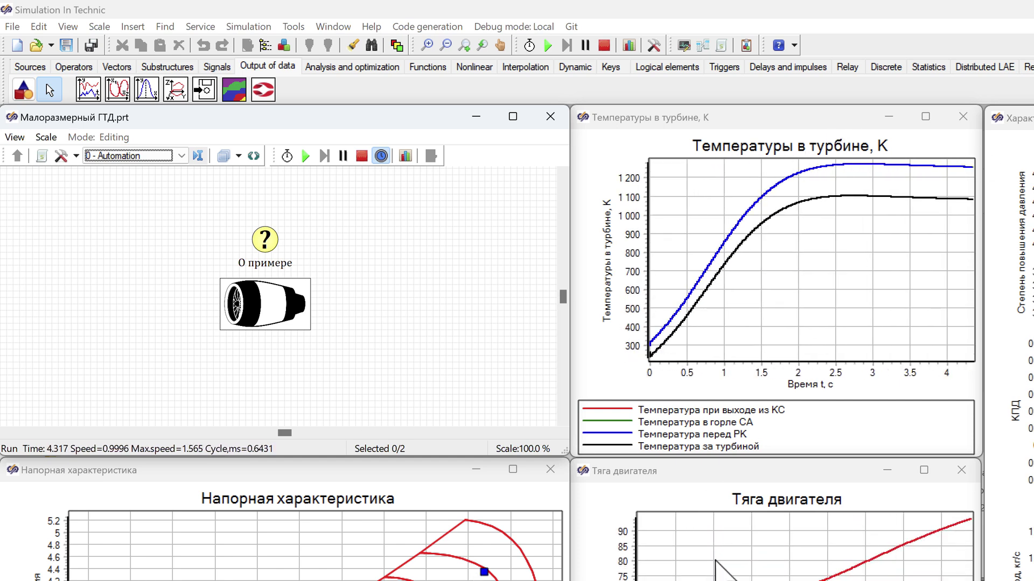
pyautogui.moveTo(761, 472)
pyautogui.mouseDown()
pyautogui.moveTo(761, 264)
pyautogui.moveTo(768, 464)
pyautogui.mouseUp()
pyautogui.moveTo(357, 475); pyautogui.dragTo(354, 435)
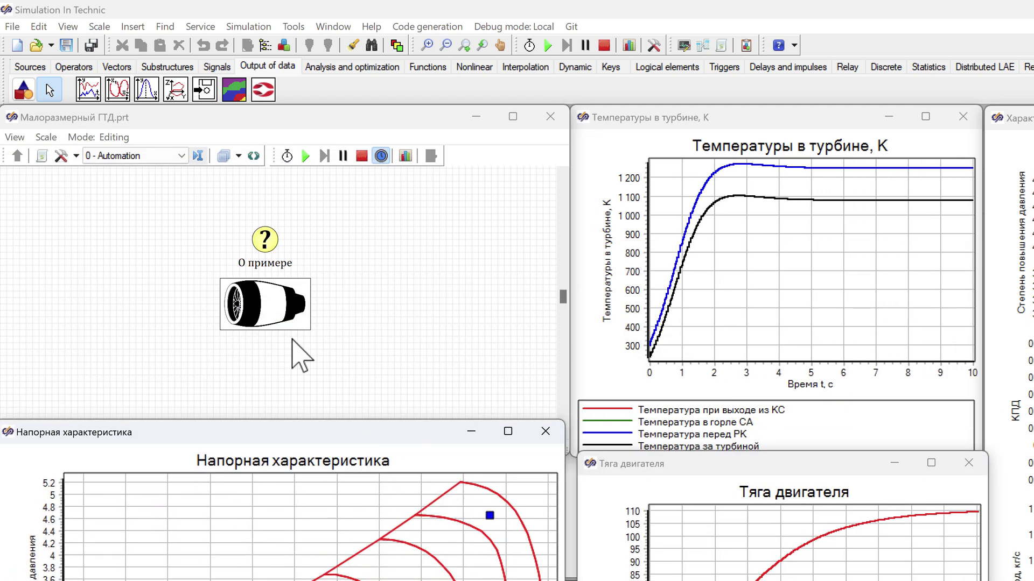
pyautogui.doubleClick(273, 310)
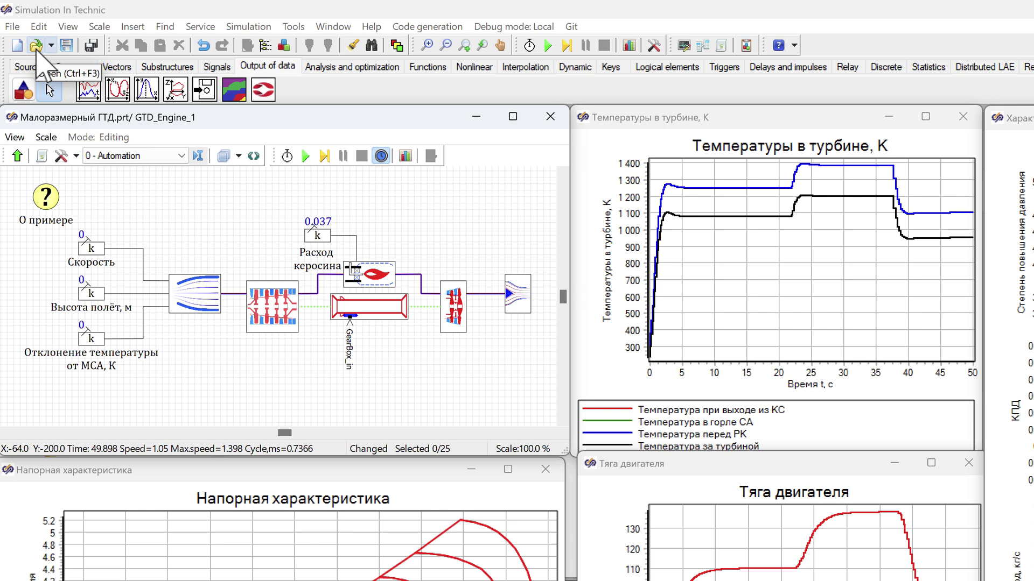
# Step: Save the project as XML 'Малоразмерный ГТД.xprt' in C:\project translator\rus, then close the model
pyautogui.click(12, 27)
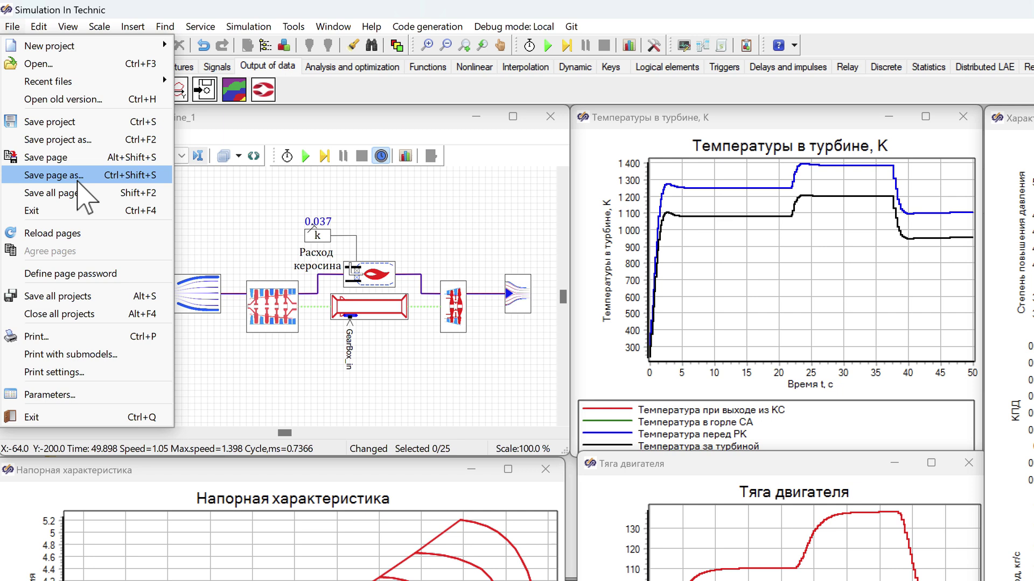
pyautogui.click(88, 140)
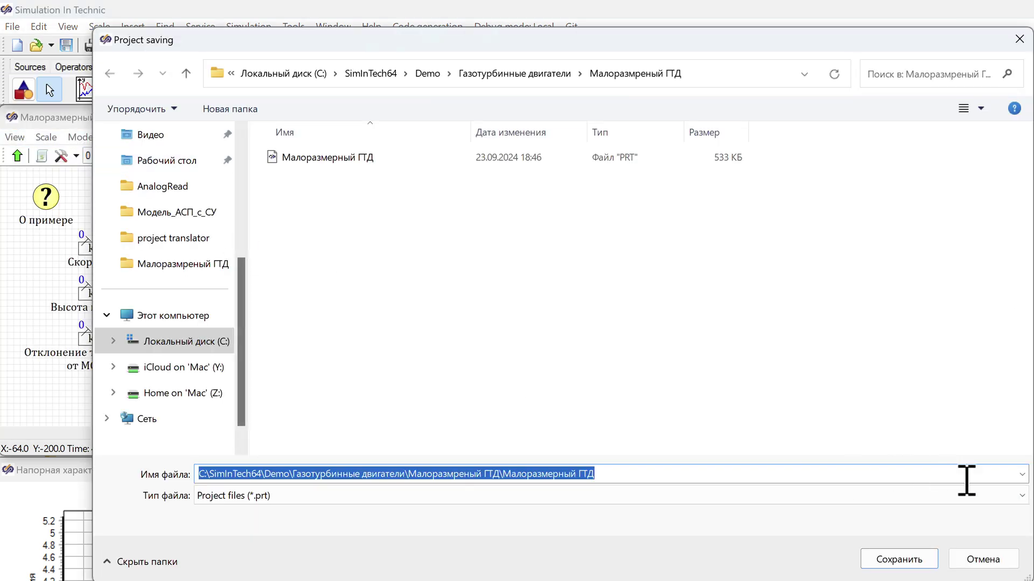
pyautogui.click(1022, 496)
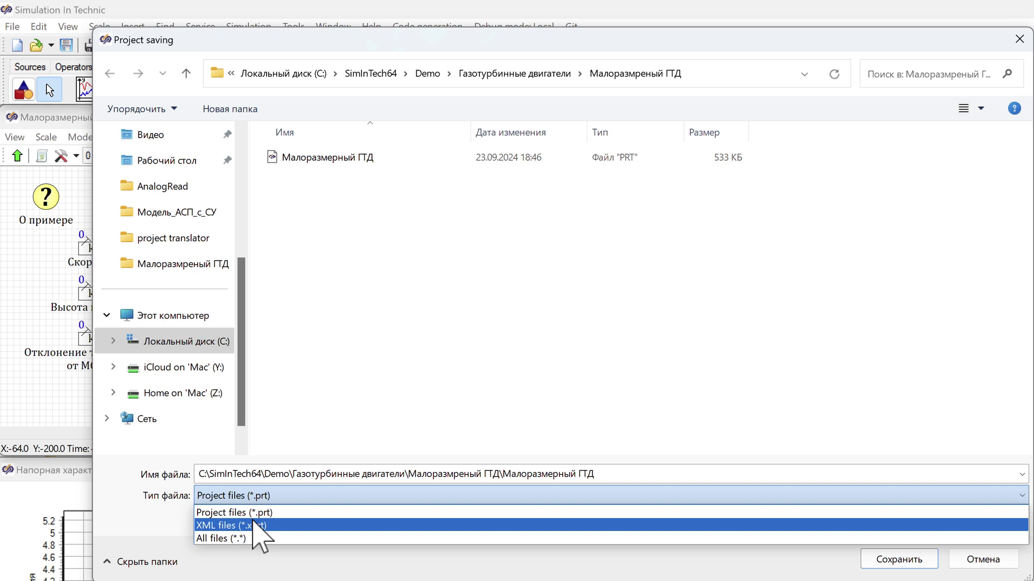
pyautogui.click(253, 525)
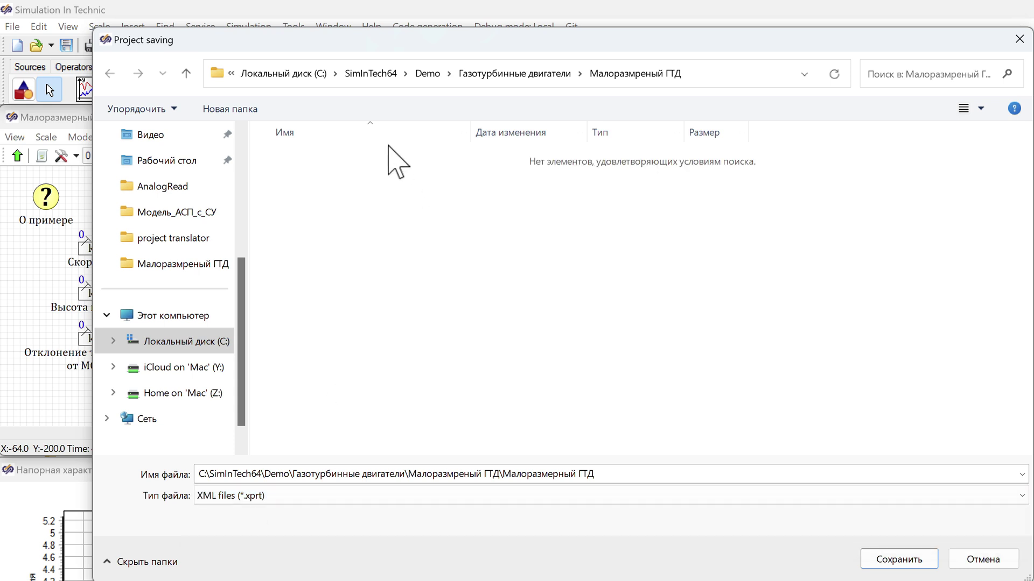
pyautogui.click(164, 347)
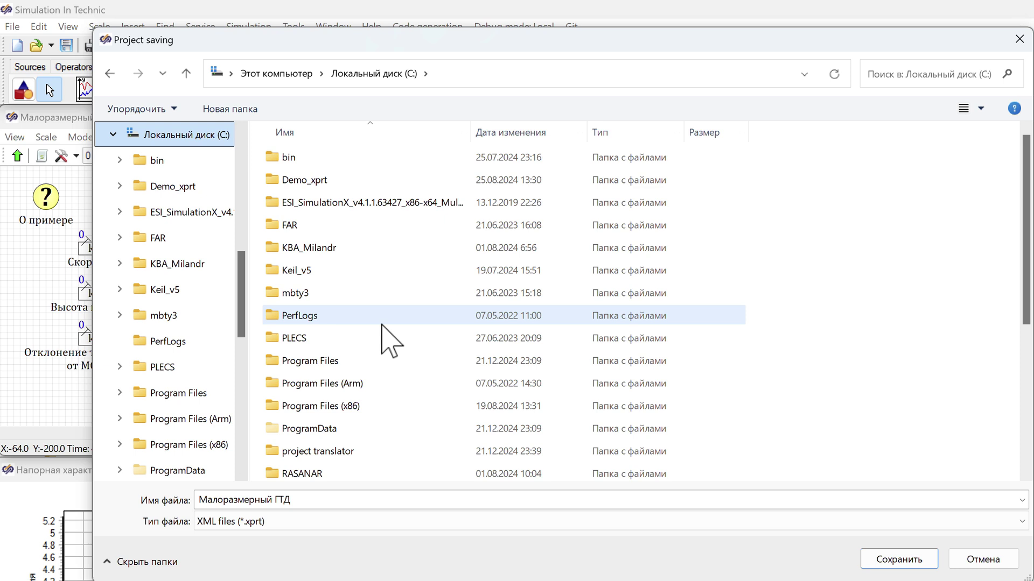
pyautogui.scroll(-4, 388, 339)
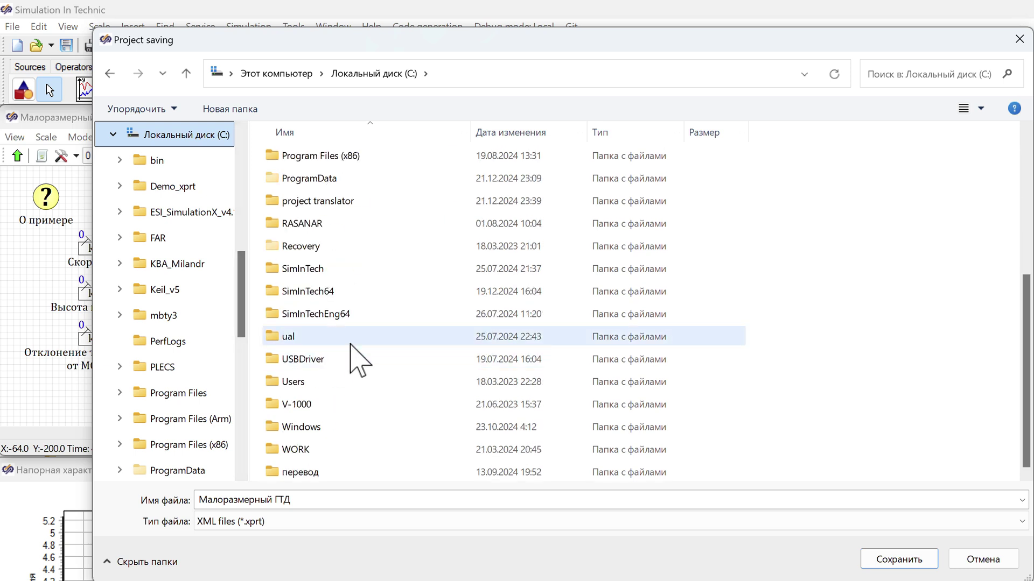
pyautogui.doubleClick(348, 201)
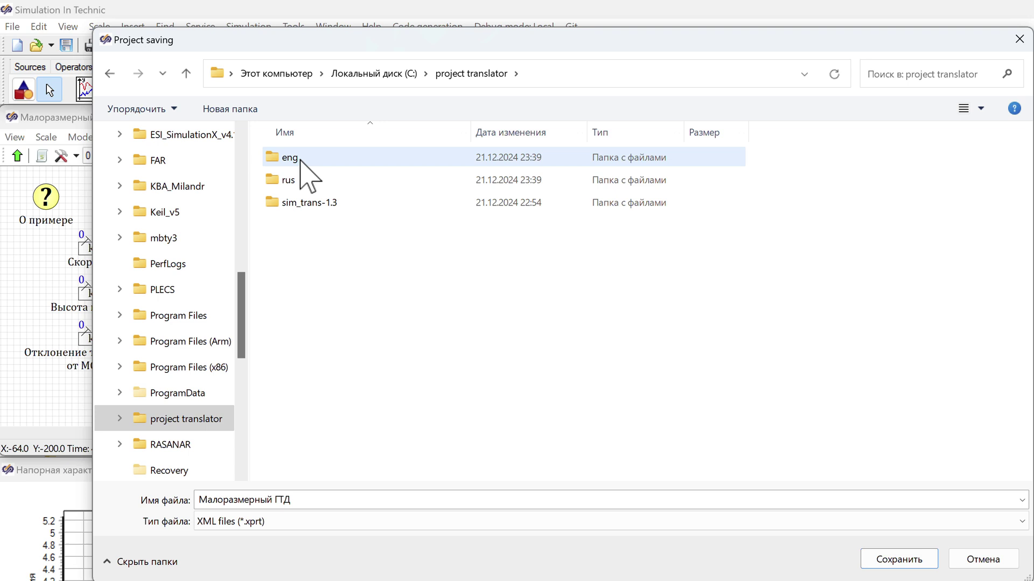
pyautogui.doubleClick(289, 181)
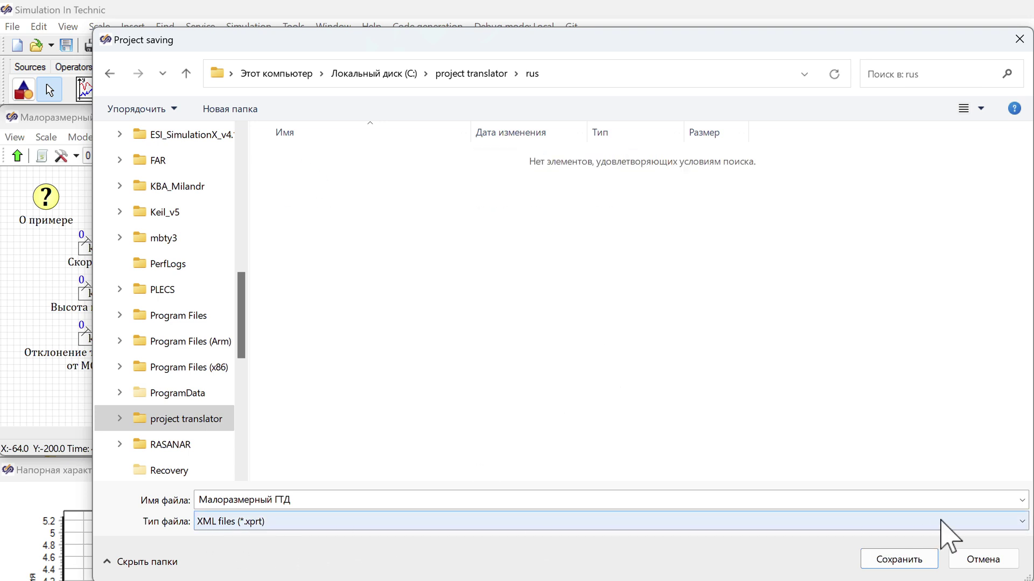
pyautogui.click(915, 557)
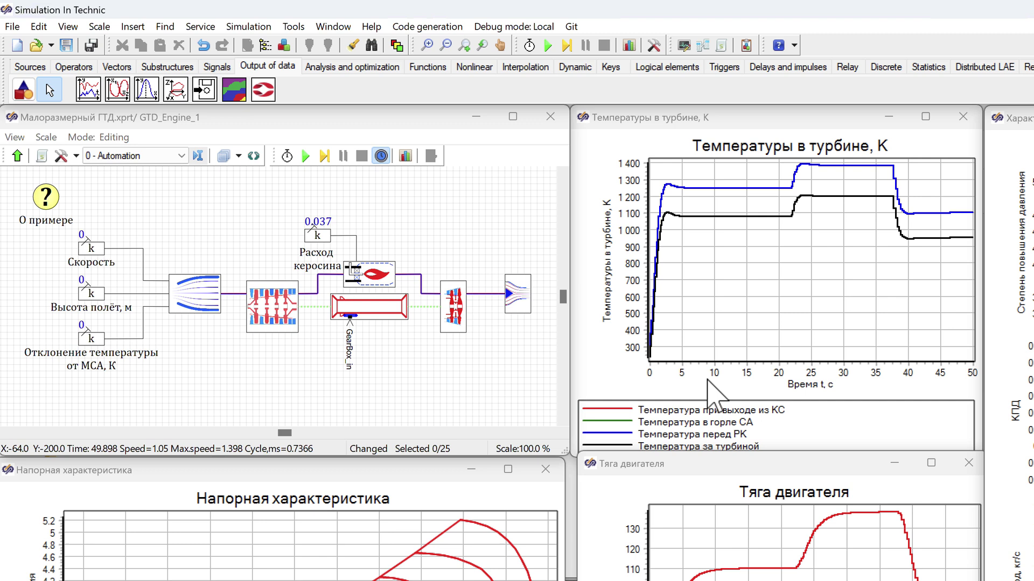
pyautogui.click(551, 119)
# Step: Navigate into sim_trans-1.3 > sim_trans-1.3 > launcher_windows and select launcher_windows.exe
pyautogui.click(441, 421)
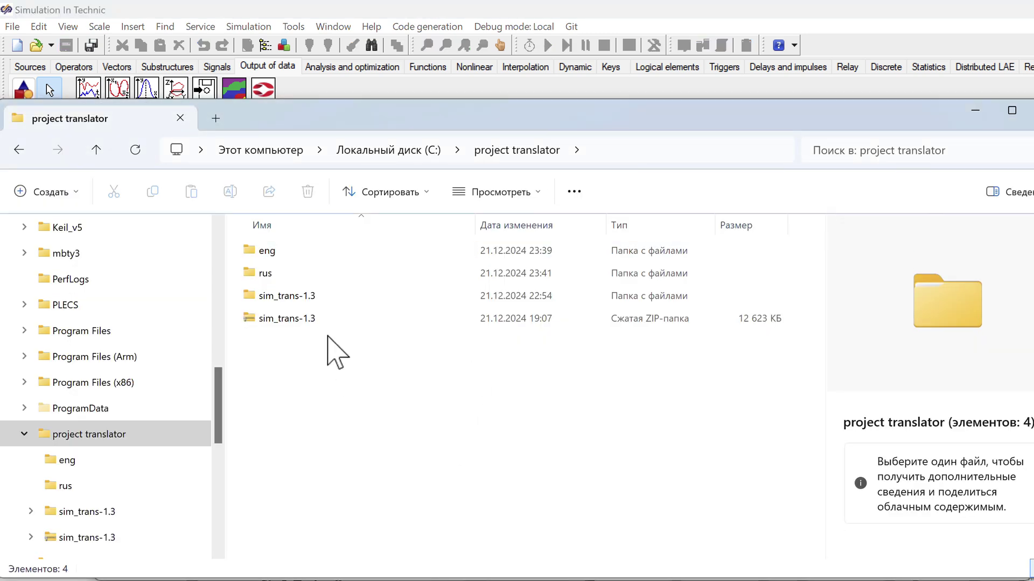
pyautogui.doubleClick(299, 297)
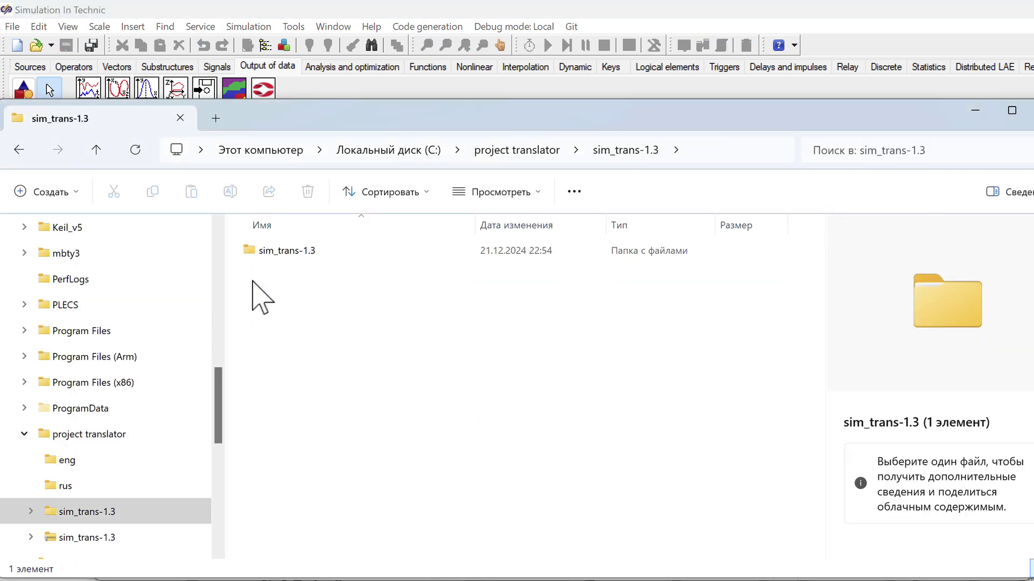
pyautogui.doubleClick(257, 251)
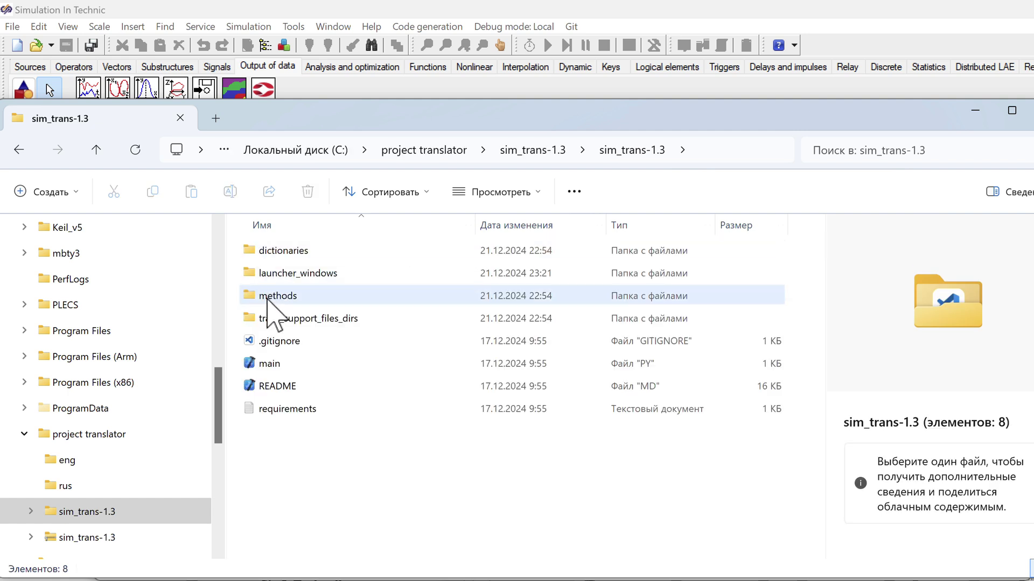
pyautogui.doubleClick(303, 274)
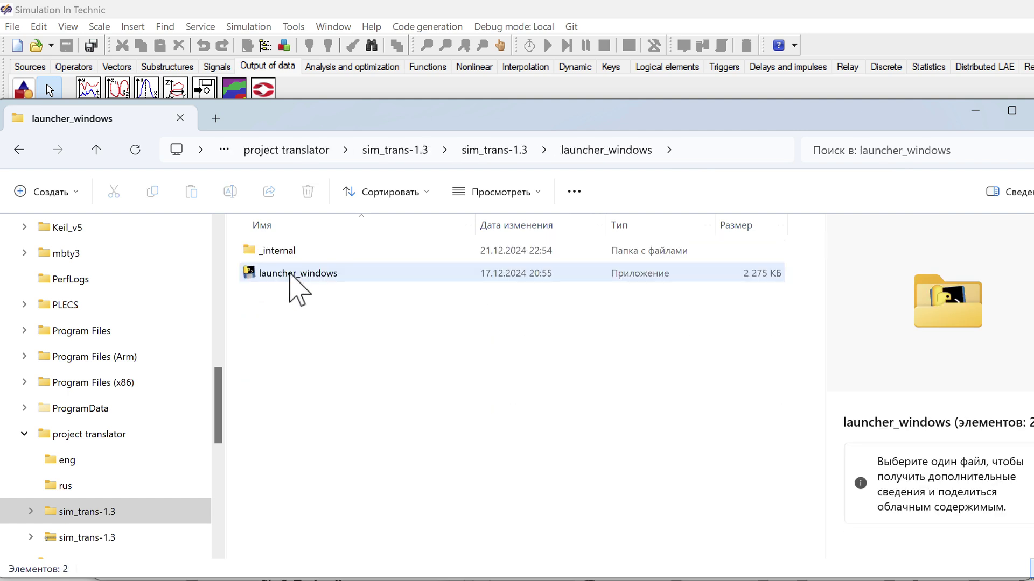
pyautogui.click(290, 274)
# Step: Launch sim_trans and set its input folder to C:/project translator/rus
pyautogui.doubleClick(291, 274)
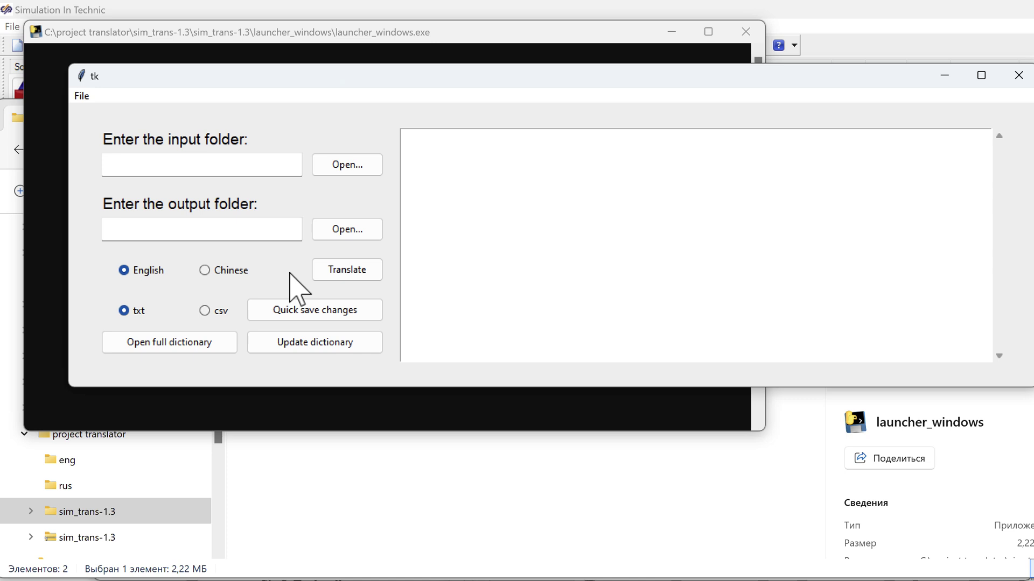
pyautogui.click(347, 165)
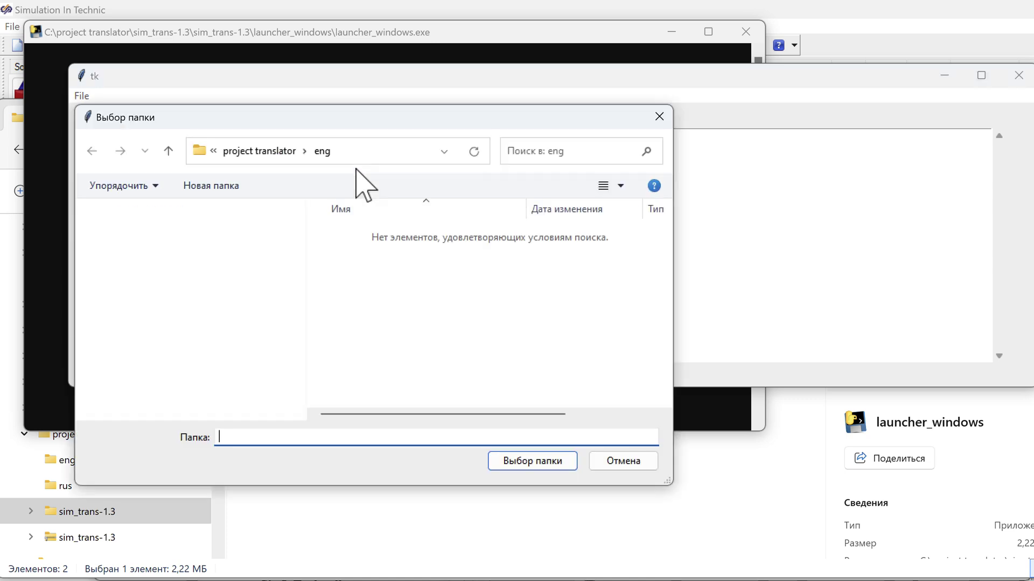
pyautogui.click(259, 150)
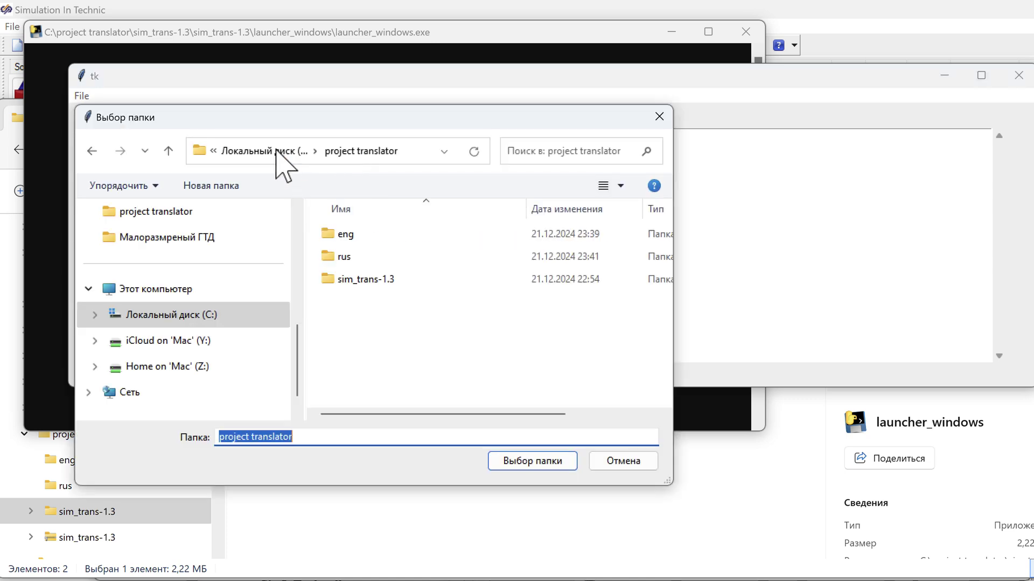
pyautogui.click(335, 257)
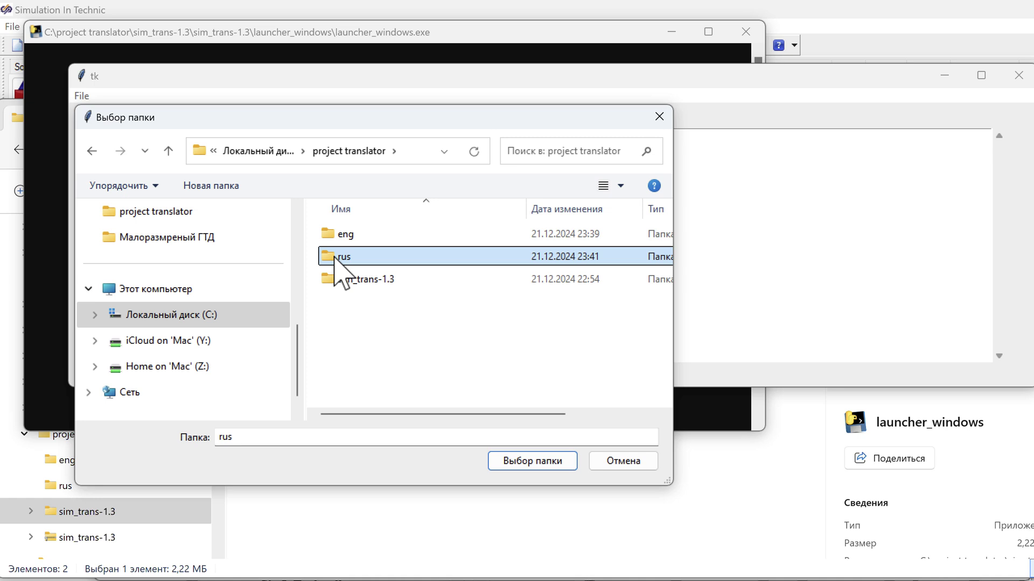
pyautogui.click(531, 460)
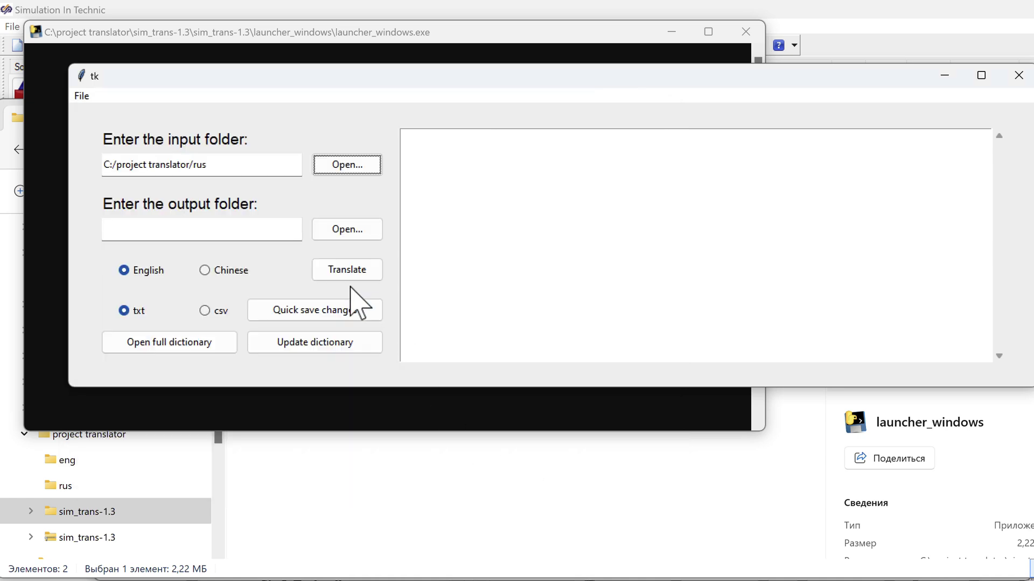
# Step: Set the sim_trans output folder to C:/project translator/eng
pyautogui.click(350, 230)
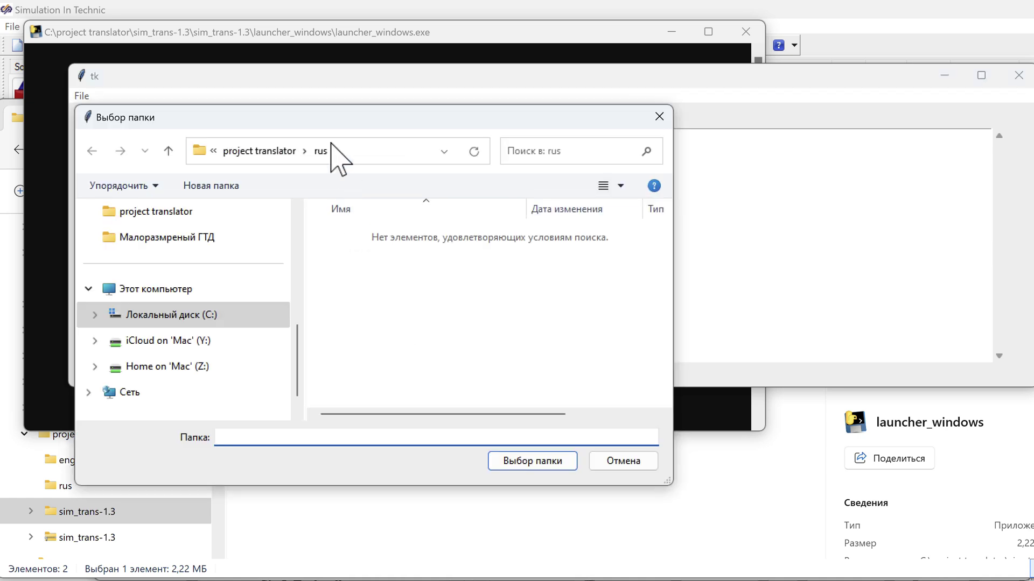
pyautogui.click(286, 152)
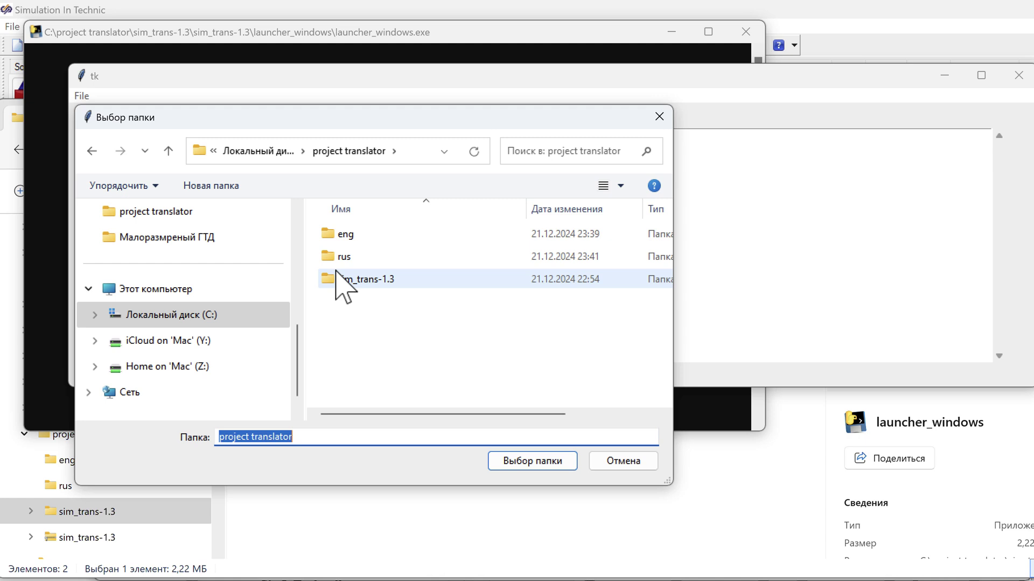
pyautogui.click(344, 235)
pyautogui.click(532, 462)
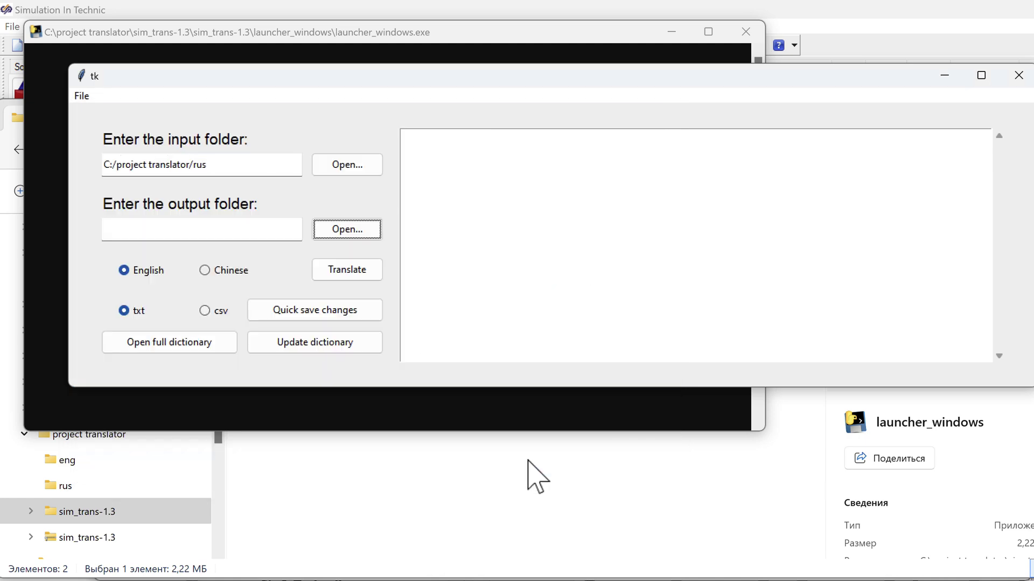
# Step: Translate the rus project into English, review the word-pair console output, and close the launcher
pyautogui.click(356, 275)
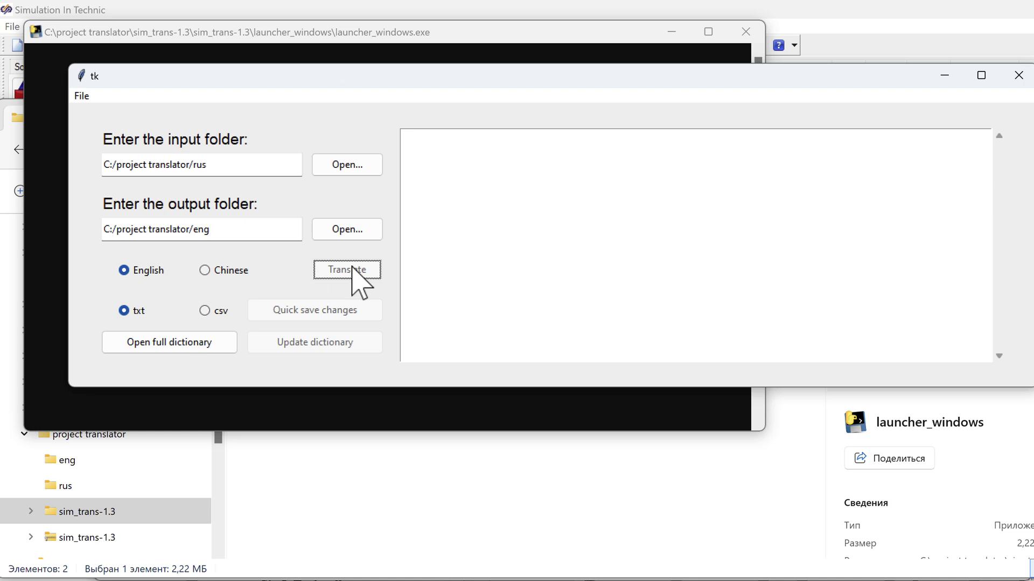
pyautogui.moveTo(413, 77); pyautogui.dragTo(396, 255)
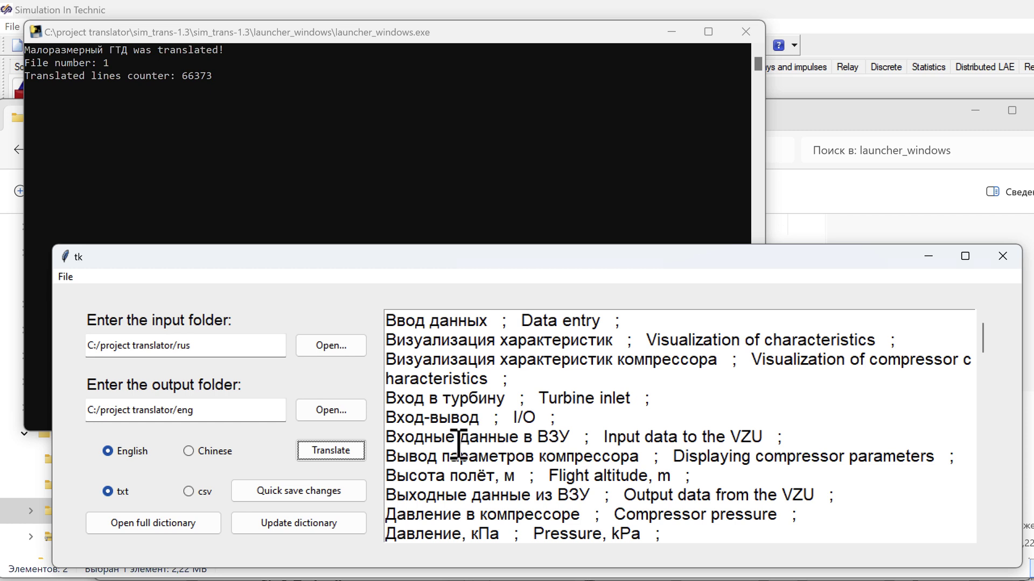
pyautogui.scroll(-2, 569, 445)
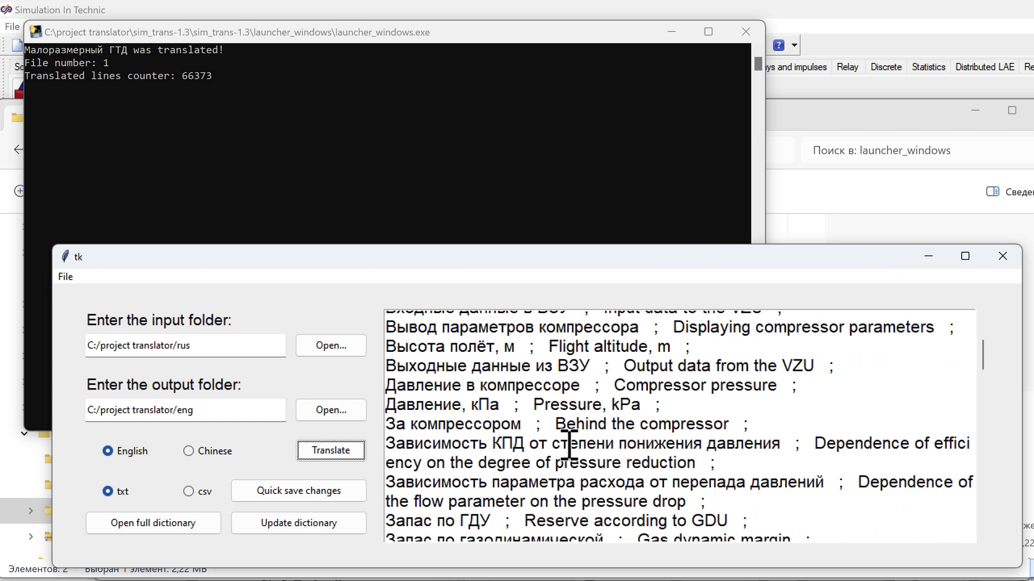
pyautogui.scroll(-2, 569, 444)
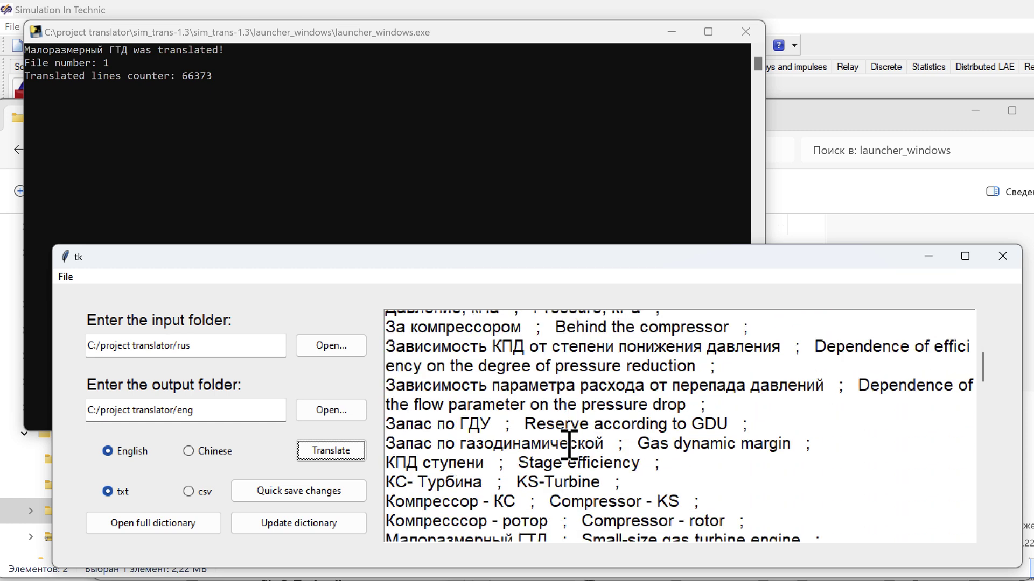
pyautogui.scroll(-3, 569, 445)
pyautogui.scroll(6, 569, 444)
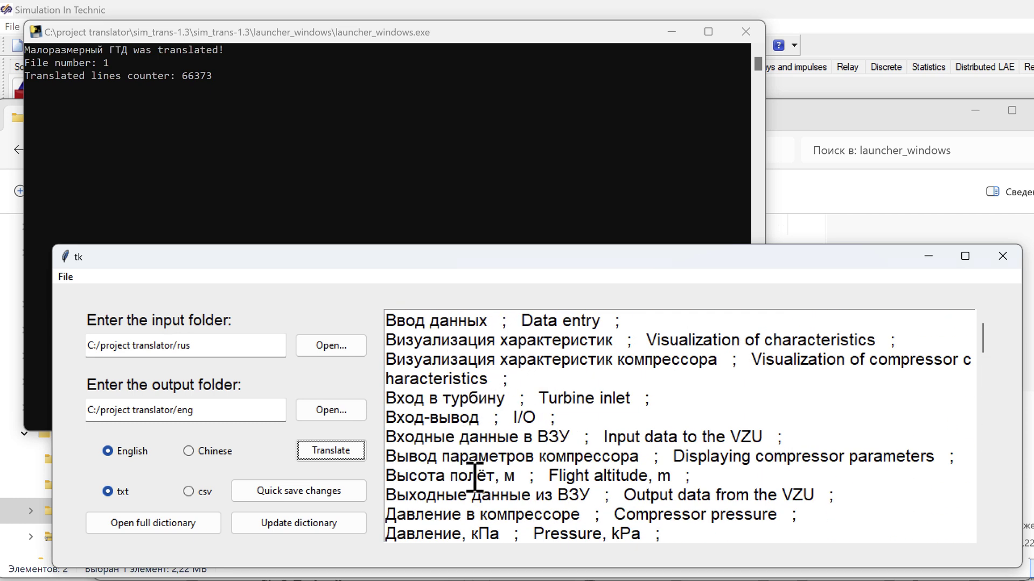
pyautogui.click(1002, 256)
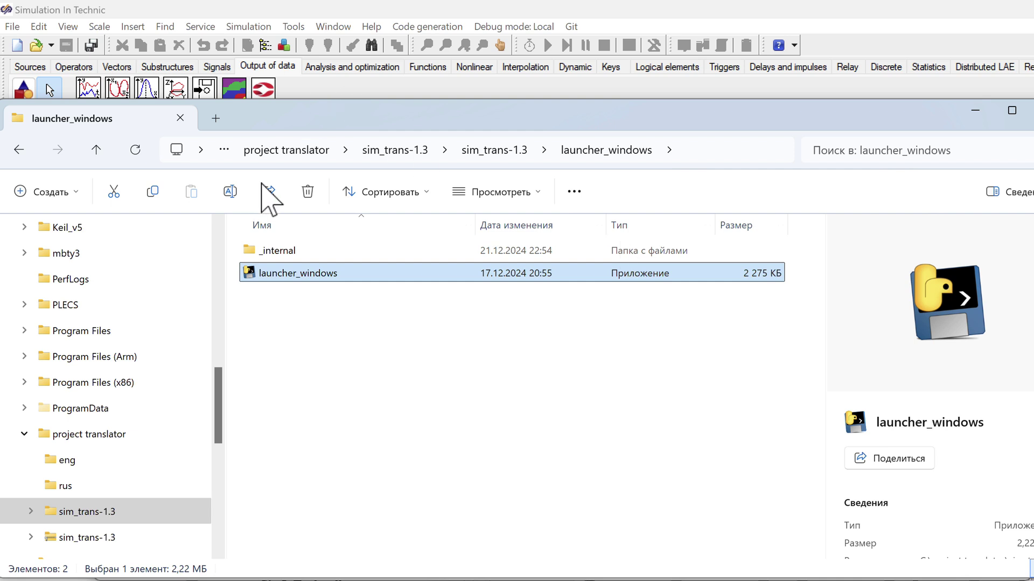
# Step: Go back to project translator and open eng to see Small-size_gas_turbine_engine_en.xprt
pyautogui.hotkey('alt', 'Left')
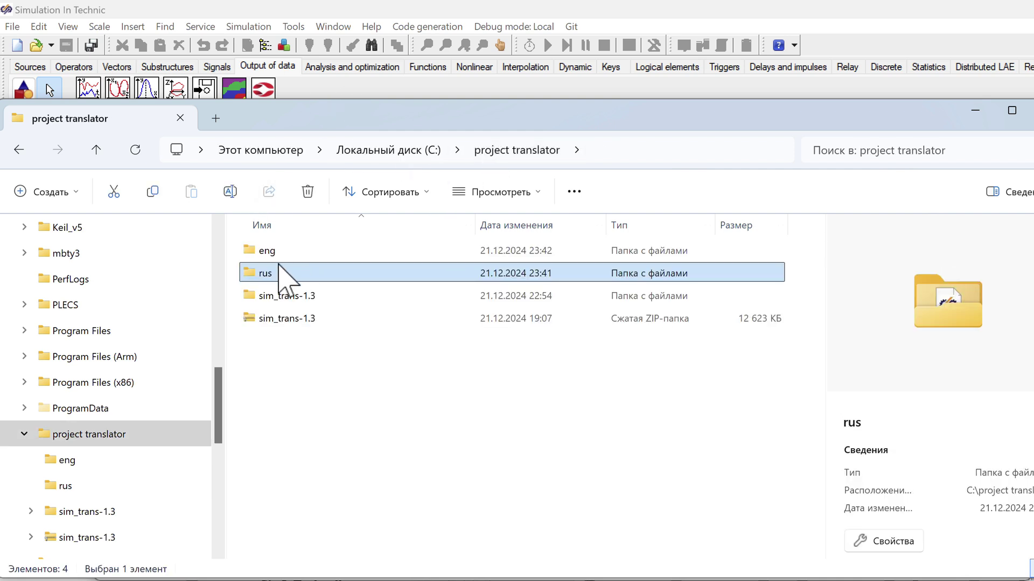
pyautogui.click(269, 251)
pyautogui.doubleClick(270, 256)
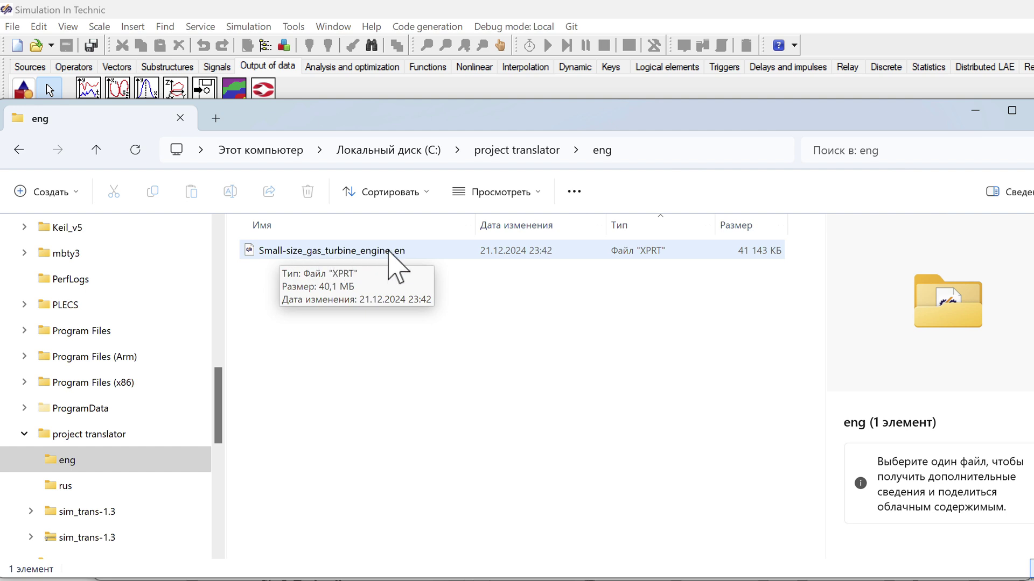
# Step: Open Small-size_gas_turbine_engine_en.xprt from the project translator\eng folder
pyautogui.click(35, 44)
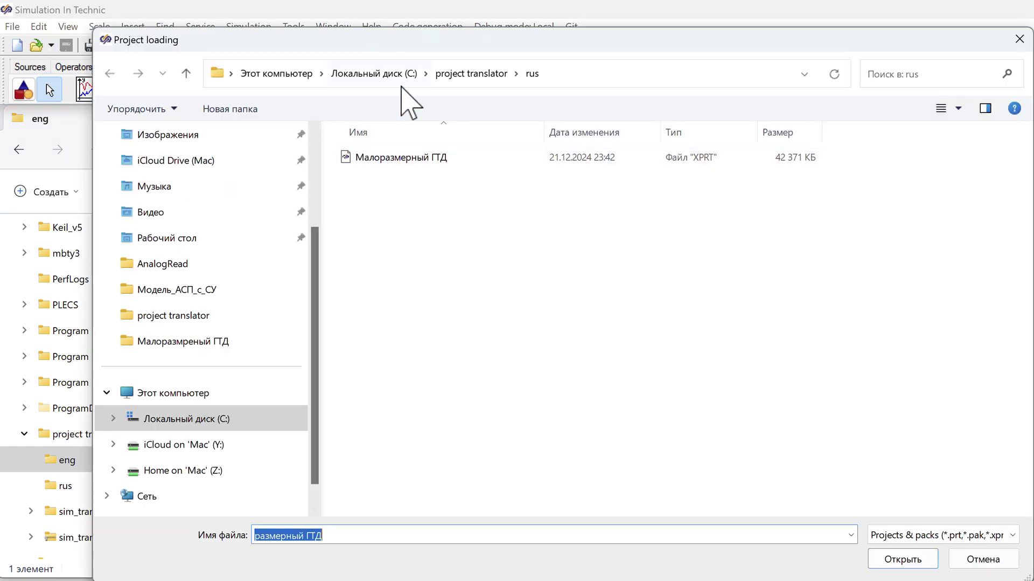
pyautogui.click(461, 74)
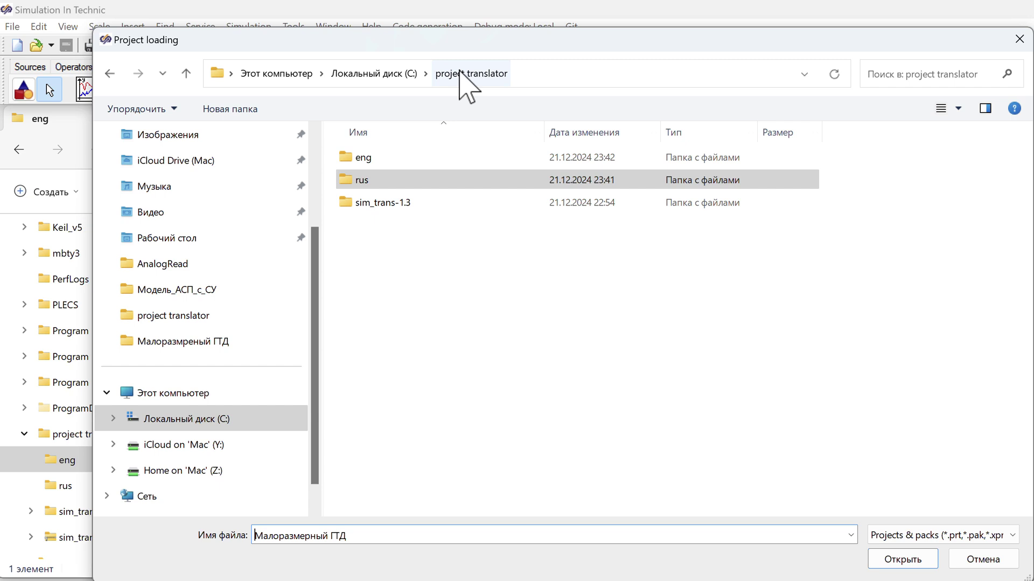
pyautogui.doubleClick(369, 158)
pyautogui.click(368, 161)
pyautogui.click(910, 560)
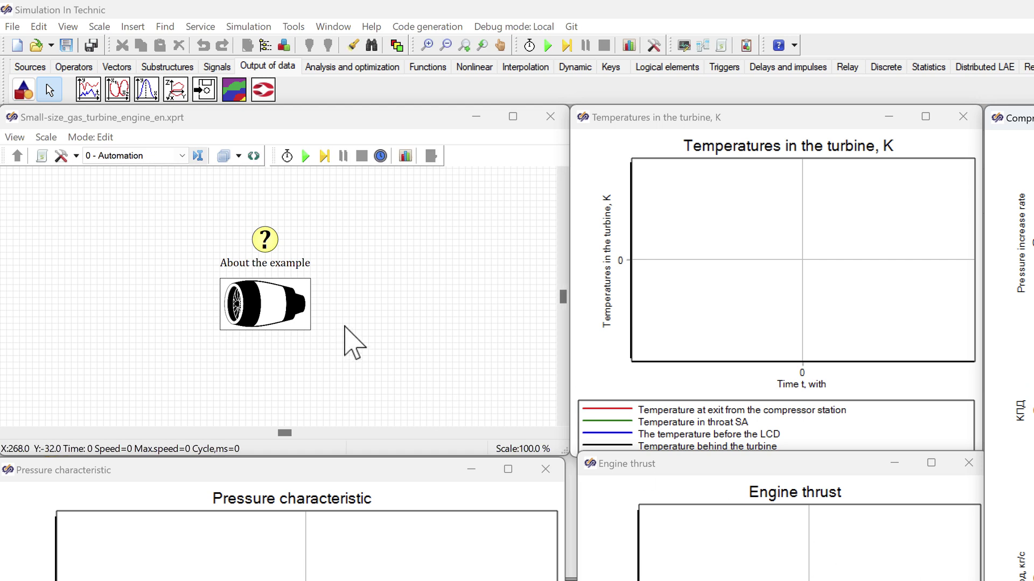
# Step: Open the GTD_Engine_1 schema and arrange the Pressure characteristic and Engine thrust plots
pyautogui.doubleClick(289, 323)
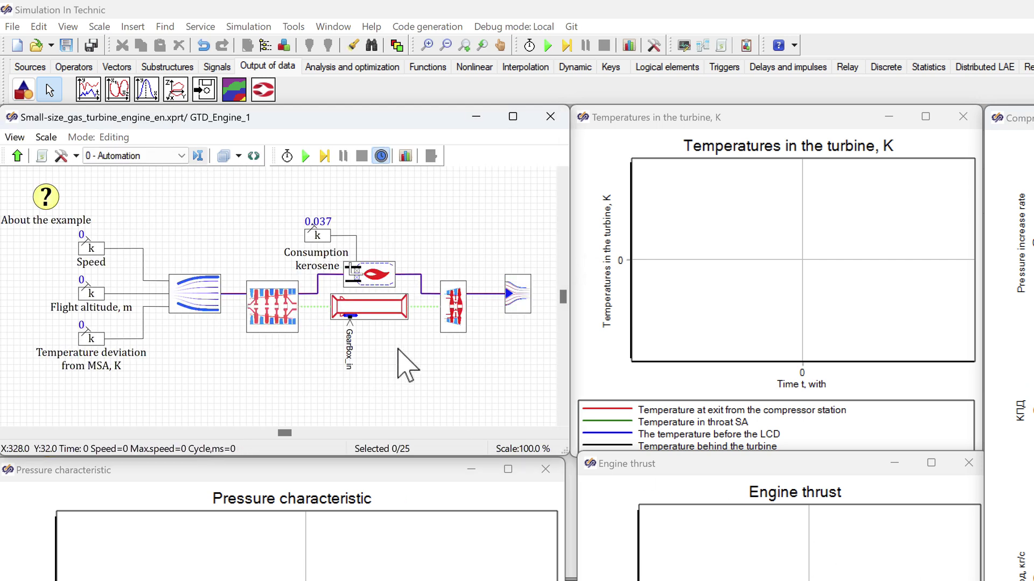
pyautogui.click(355, 473)
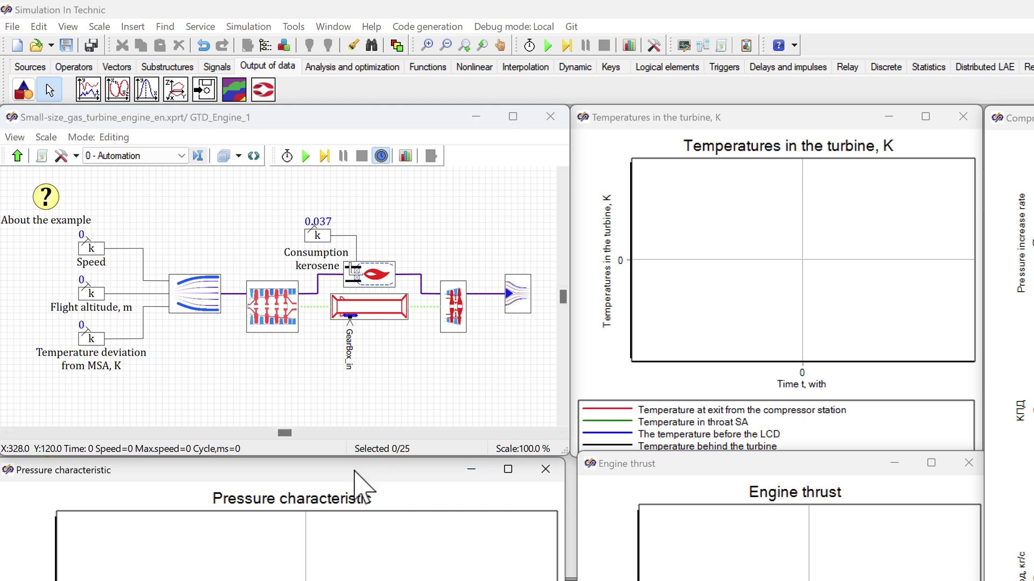
pyautogui.moveTo(354, 471)
pyautogui.mouseDown()
pyautogui.moveTo(387, 139)
pyautogui.moveTo(284, 431)
pyautogui.moveTo(347, 473)
pyautogui.mouseUp()
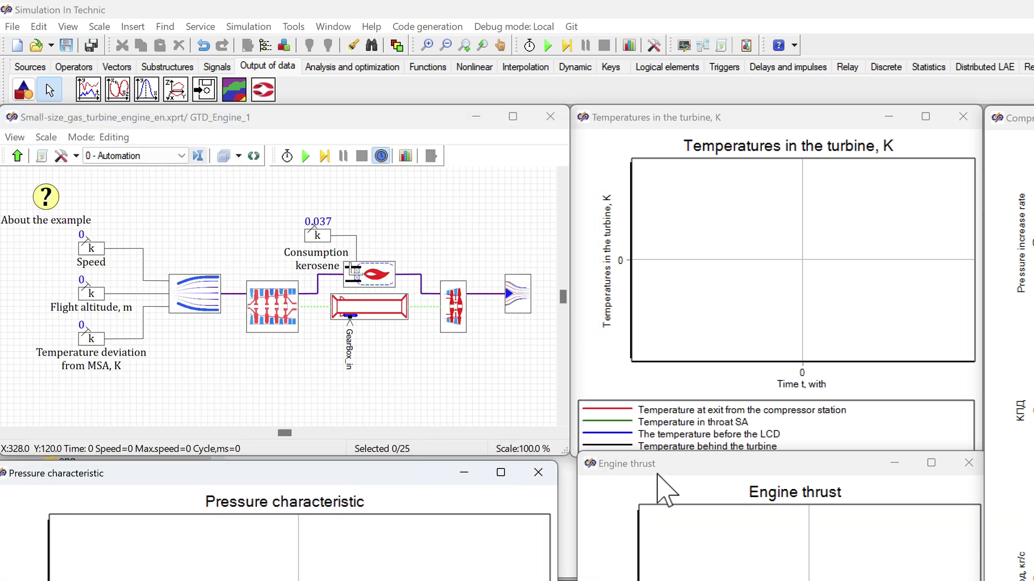
pyautogui.moveTo(657, 474)
pyautogui.mouseDown()
pyautogui.moveTo(579, 7)
pyautogui.moveTo(638, 409)
pyautogui.moveTo(664, 467)
pyautogui.moveTo(655, 472)
pyautogui.mouseUp()
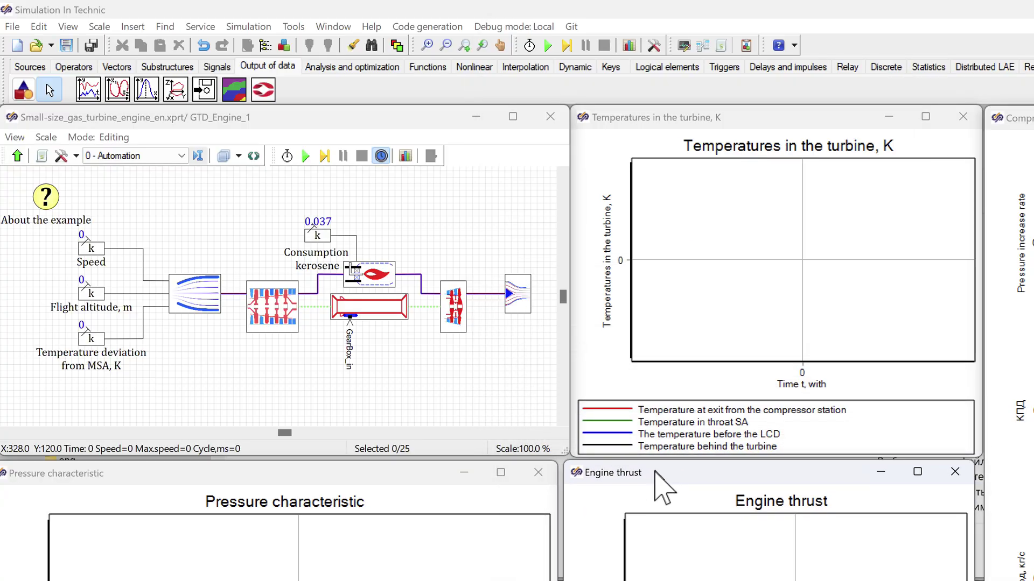
# Step: Start the simulation and raise the kerosene consumption constant k3 to 0.047
pyautogui.click(305, 158)
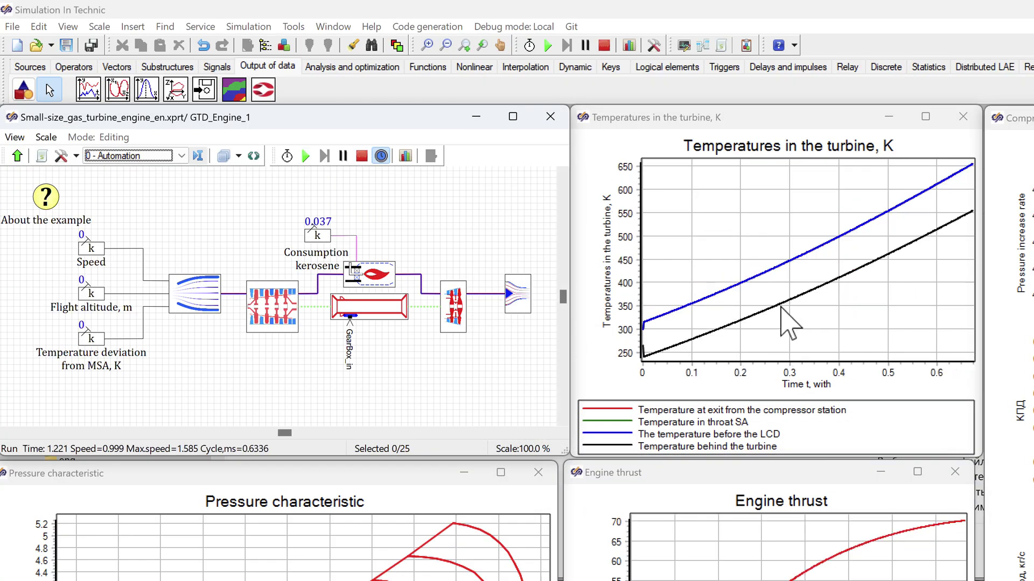
pyautogui.doubleClick(321, 240)
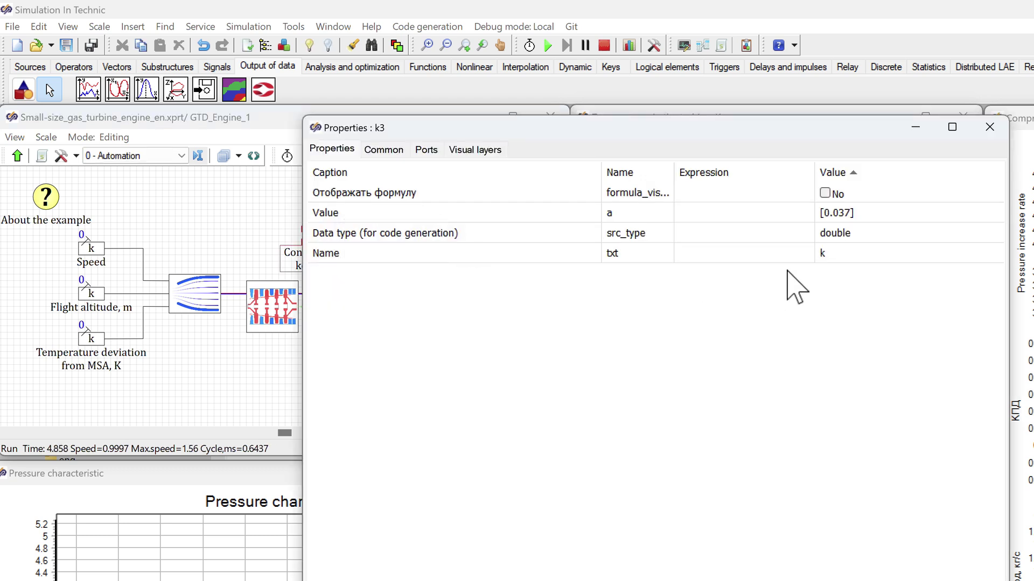
pyautogui.click(834, 212)
pyautogui.click(836, 212)
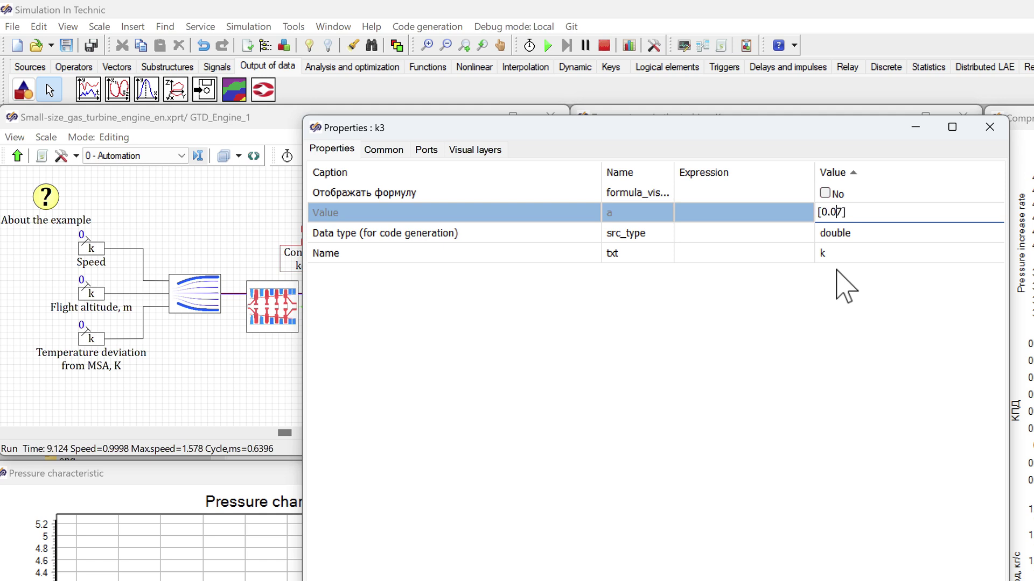
pyautogui.write('4')
pyautogui.press('Return')
pyautogui.click(989, 127)
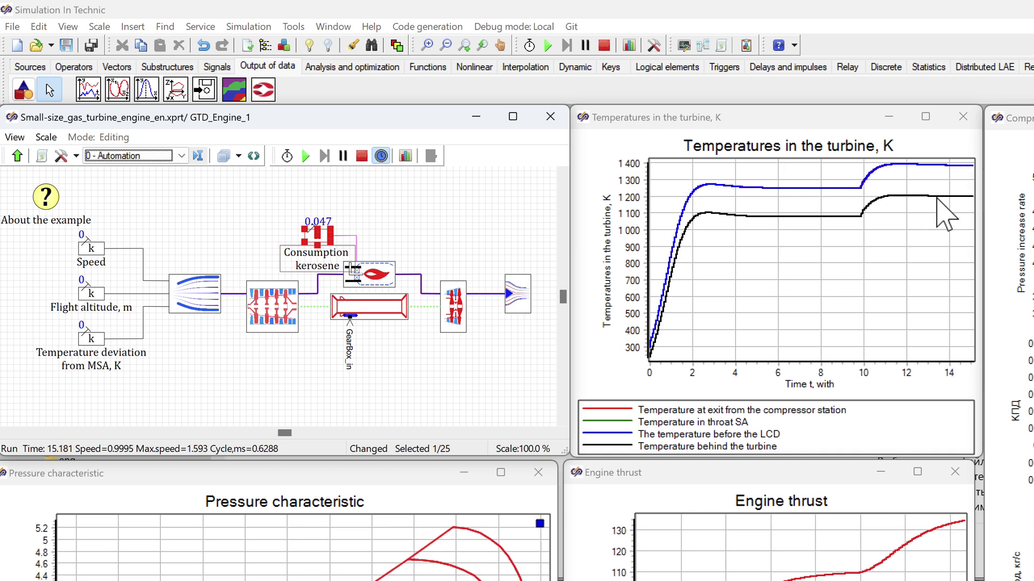
# Step: Lower k3 to 0.027 and bring the Pressure characteristic and Engine thrust plots into view
pyautogui.doubleClick(322, 235)
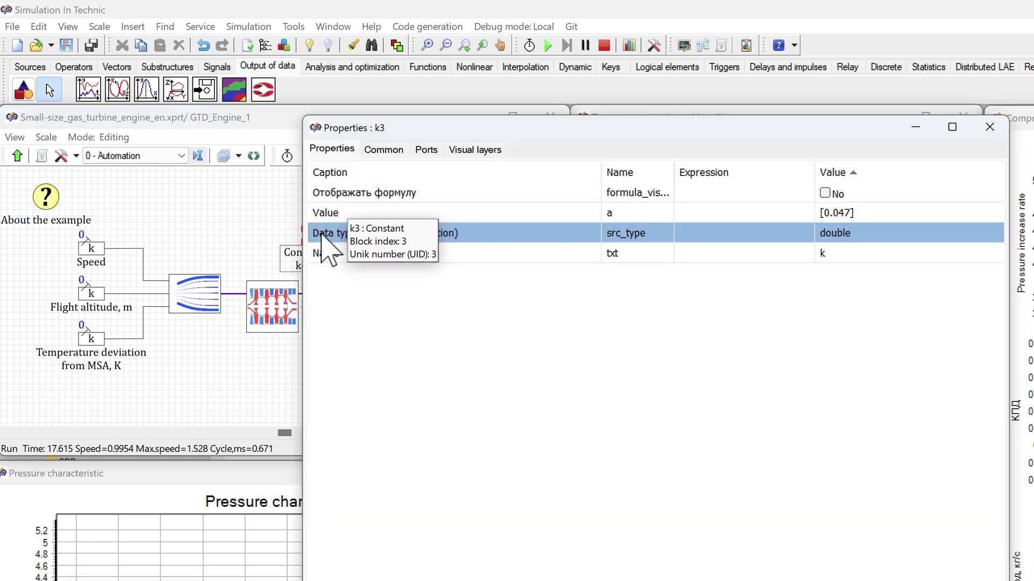
pyautogui.click(843, 214)
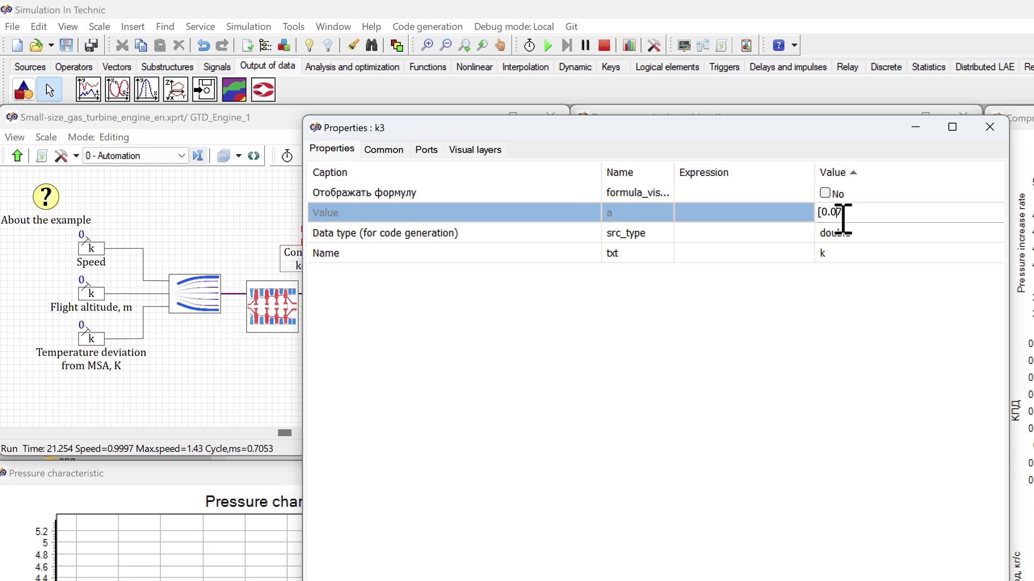
pyautogui.press('Return')
pyautogui.click(860, 460)
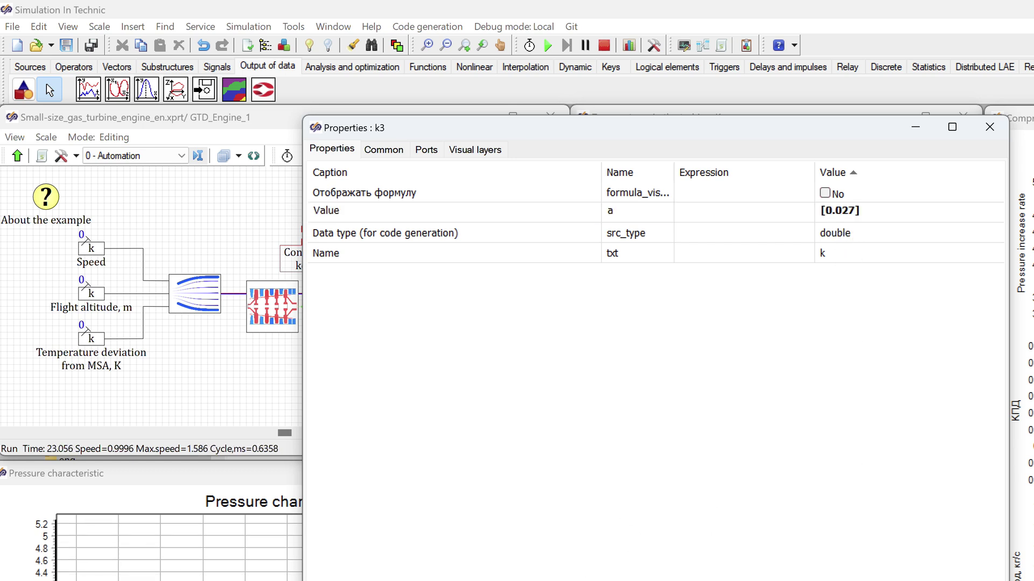
pyautogui.moveTo(307, 484); pyautogui.dragTo(314, 221)
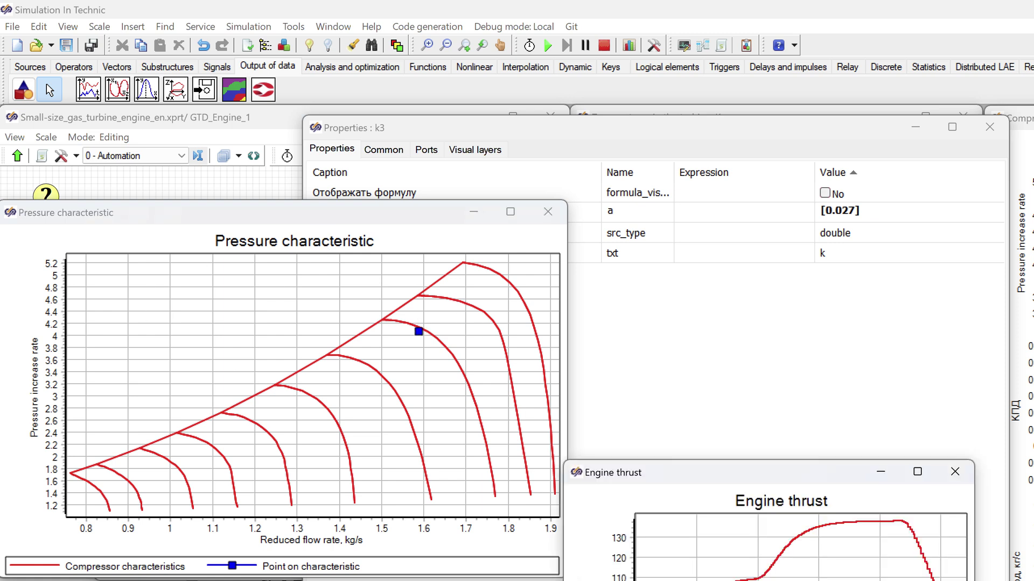
pyautogui.moveTo(775, 491); pyautogui.dragTo(790, 227)
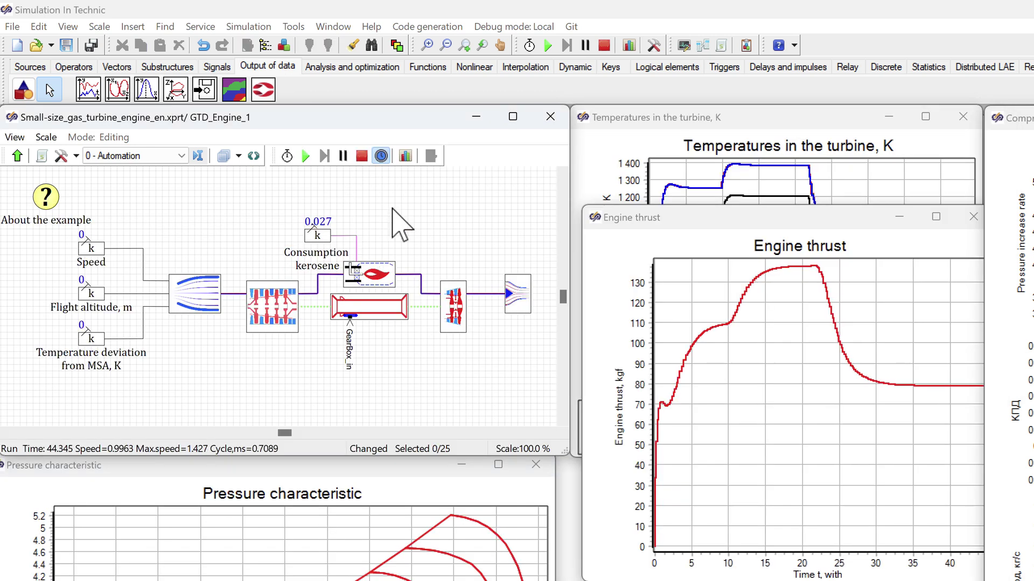
# Step: Stop the run and save Small-size_gas_turbine_engine_en.prt in eng, replacing the existing file
pyautogui.click(604, 45)
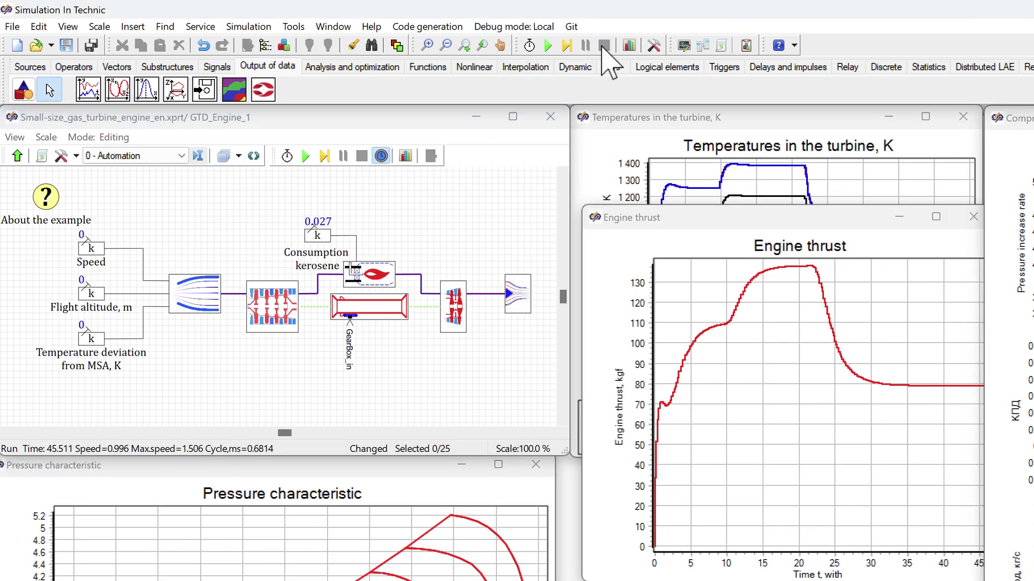
pyautogui.click(17, 27)
pyautogui.click(41, 138)
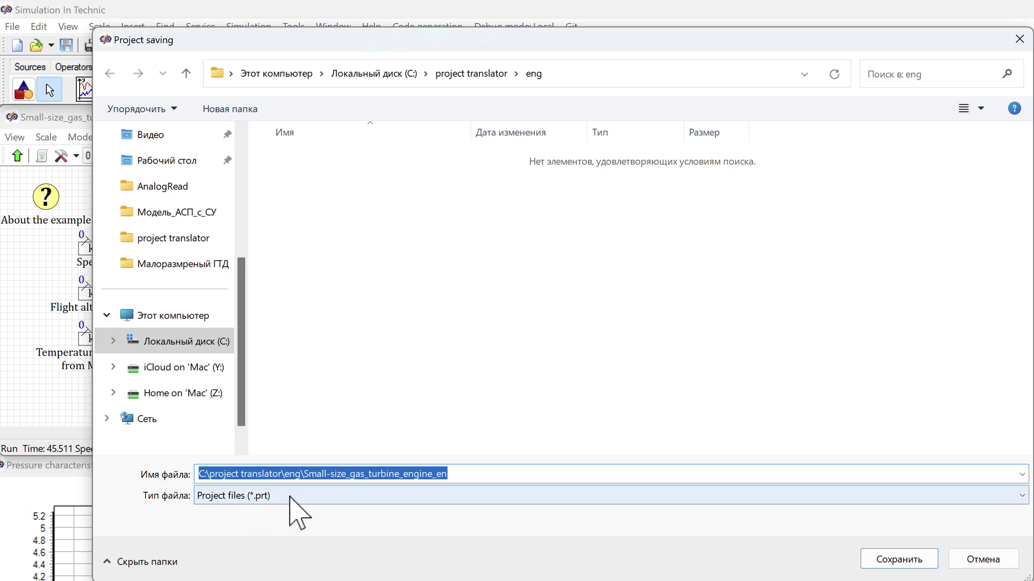
pyautogui.click(905, 566)
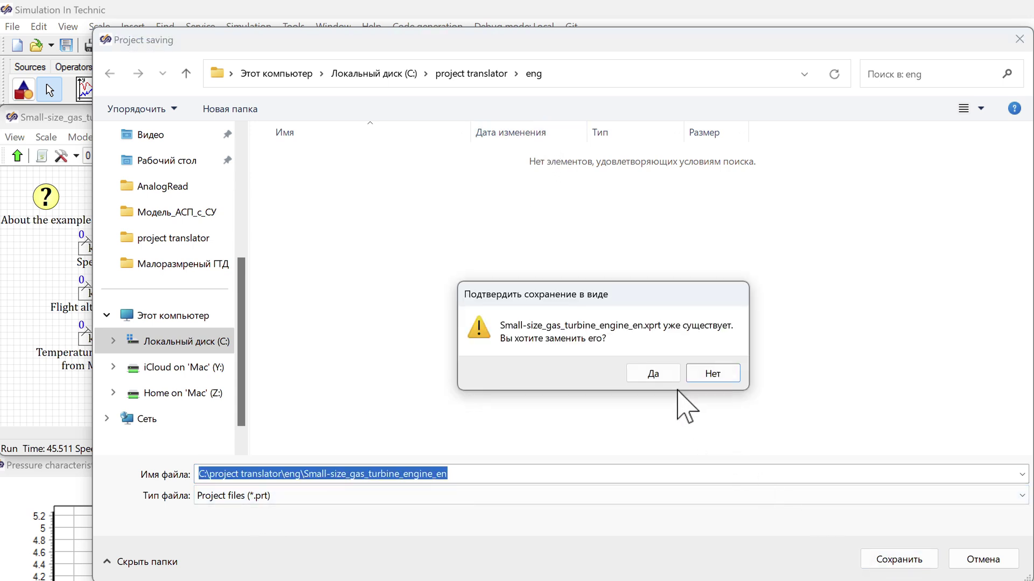
pyautogui.click(660, 372)
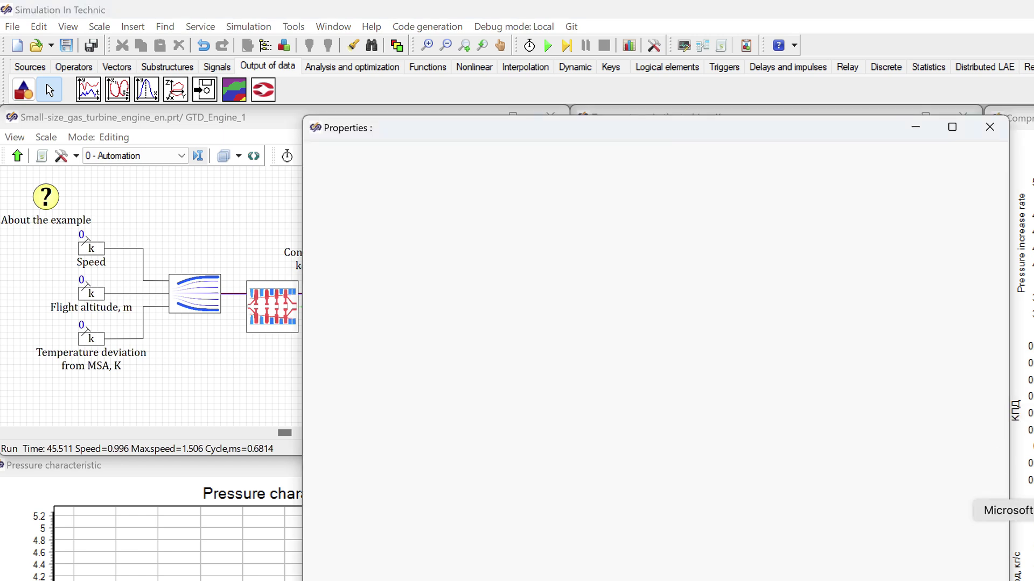
pyautogui.hotkey('alt', 'Tab')
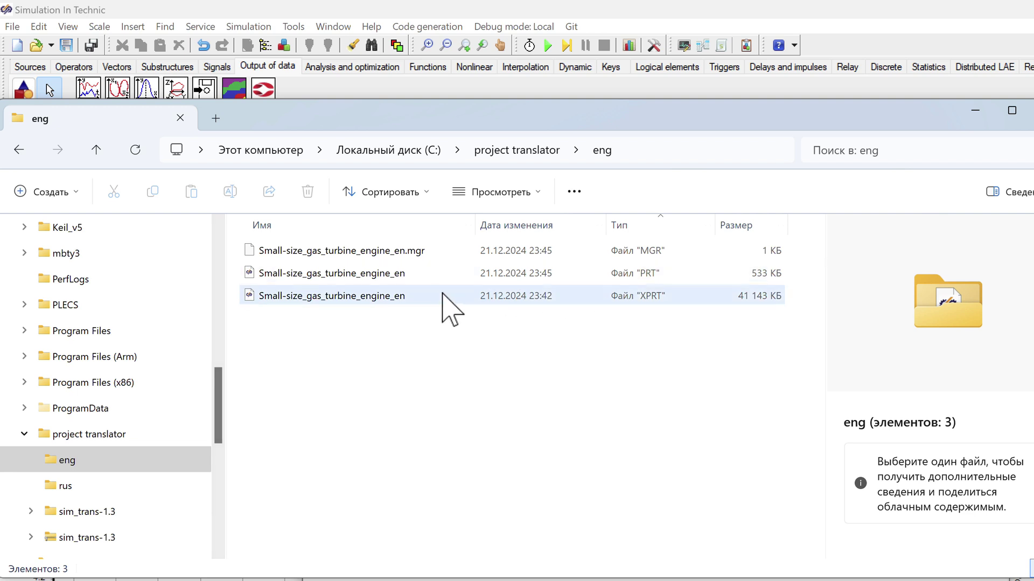
pyautogui.click(385, 300)
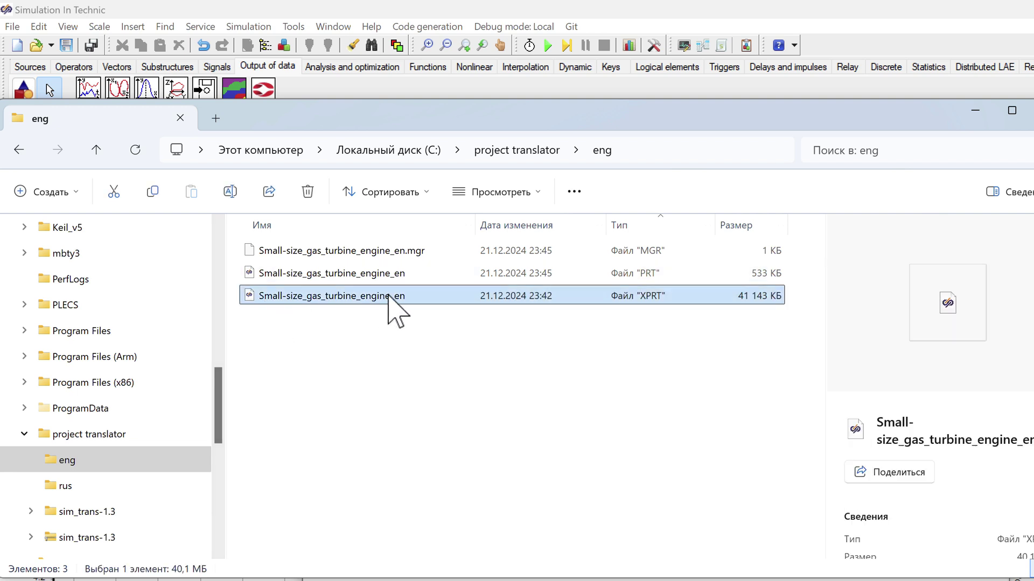